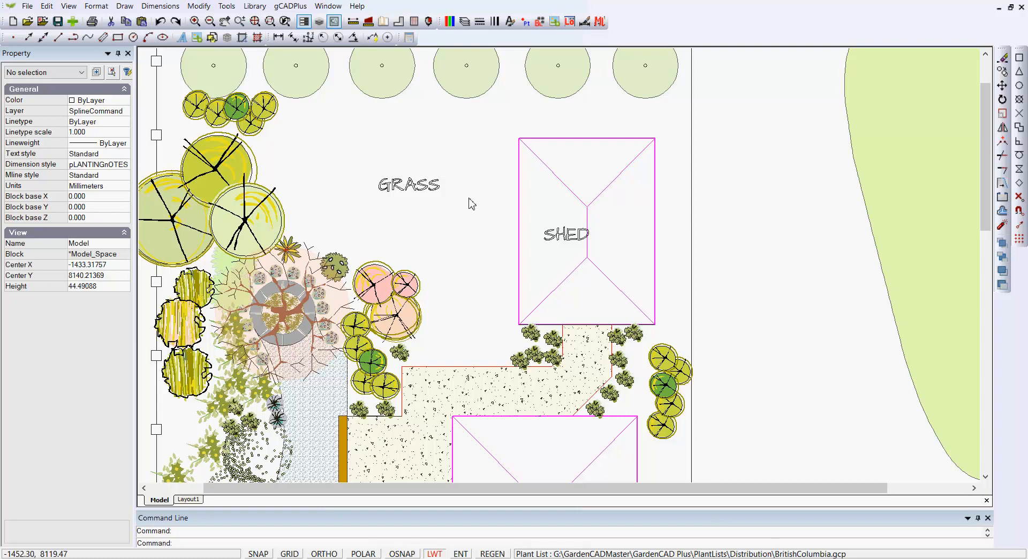
- Draw a closed 11-vertex polyline around the GRASS label, between the planting beds and the shed
click(124, 6)
click(155, 66)
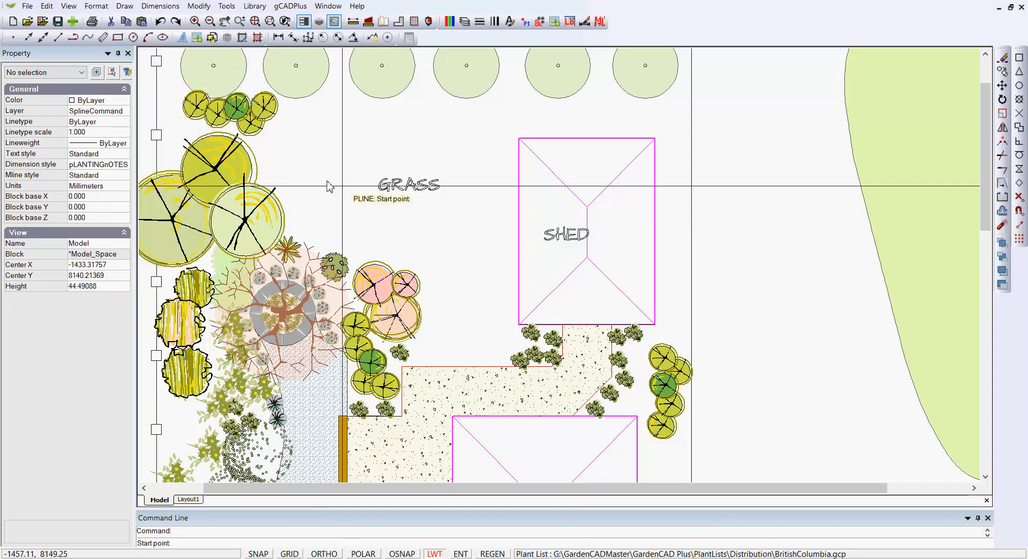
click(492, 329)
click(510, 252)
click(503, 176)
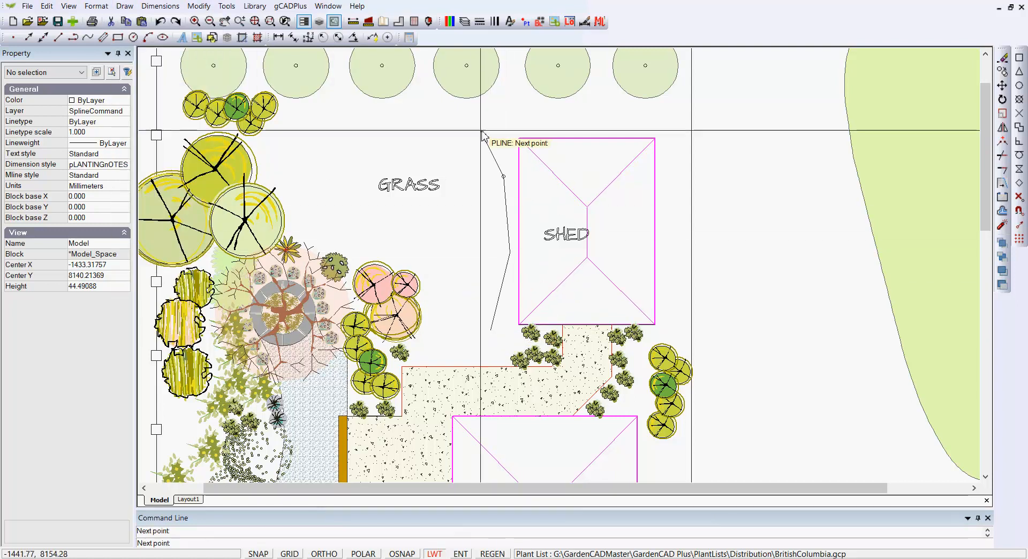
click(469, 124)
click(413, 110)
click(318, 138)
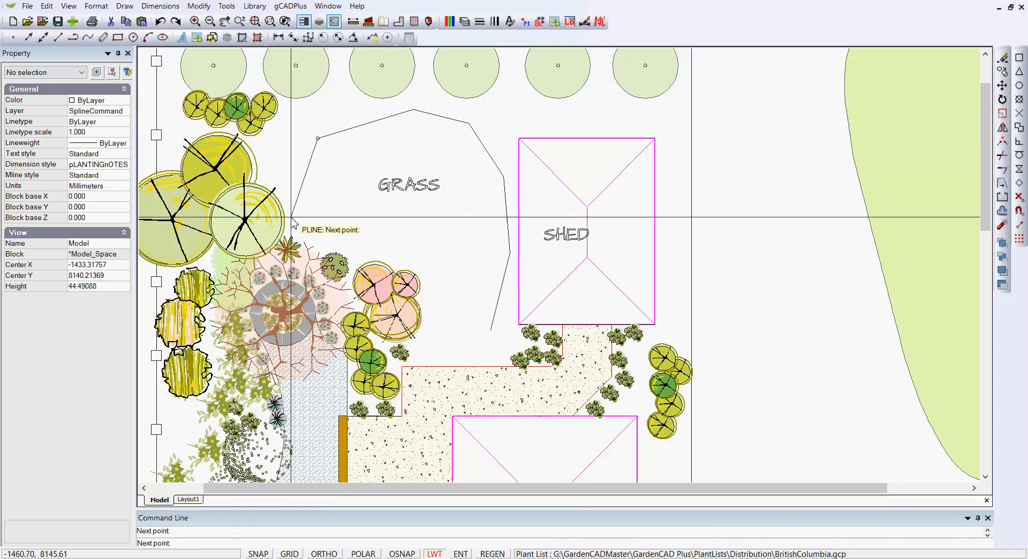
click(309, 225)
click(411, 255)
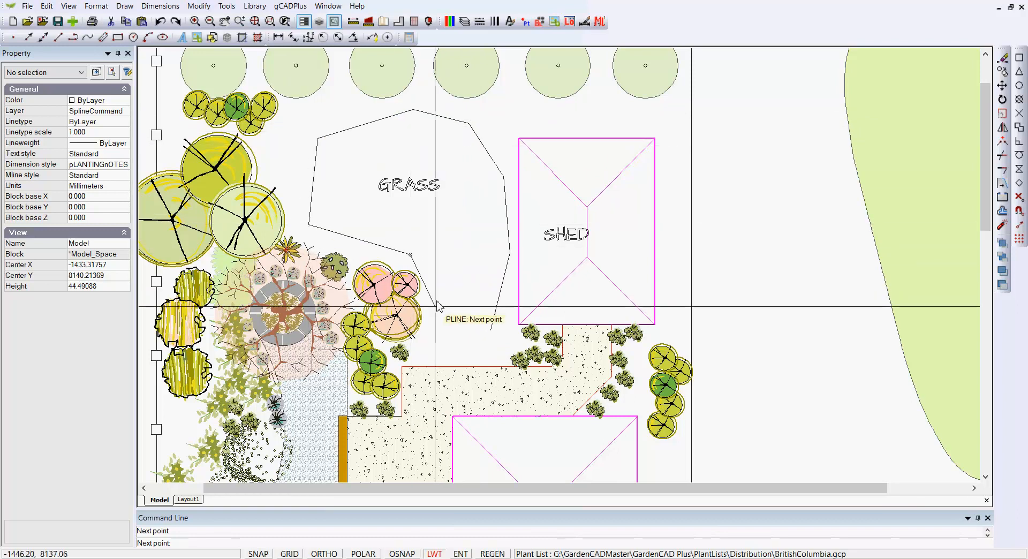
click(447, 346)
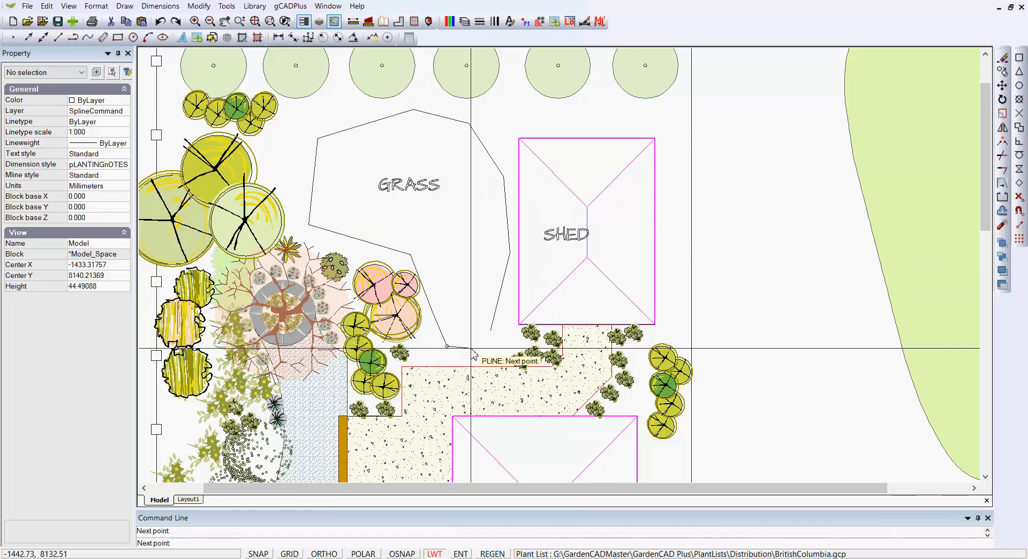
right_click(474, 348)
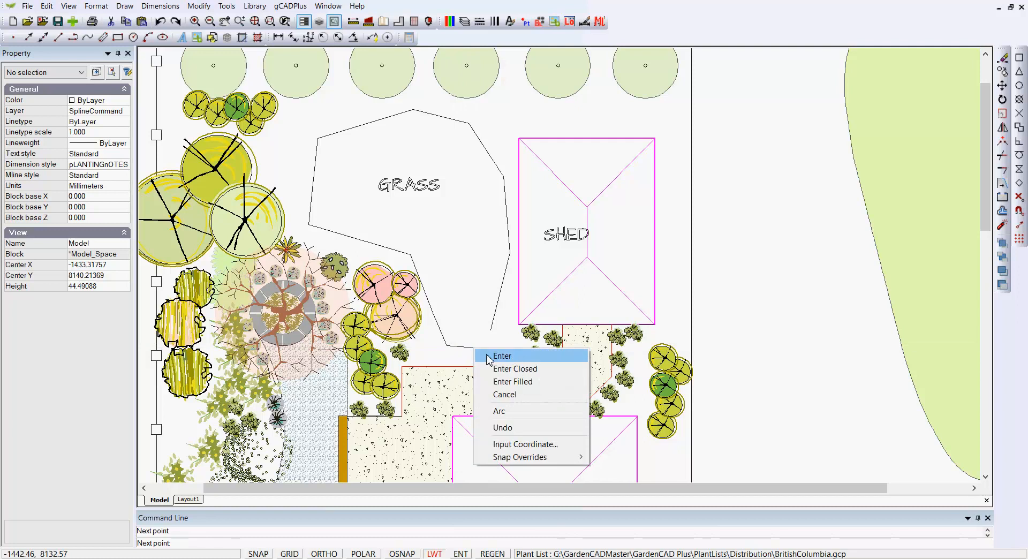
click(509, 369)
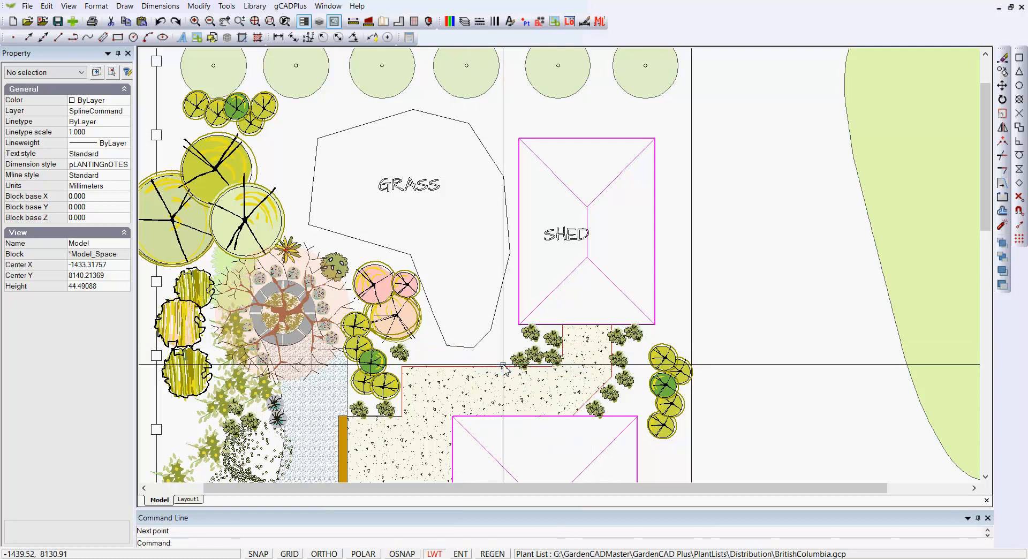
- Smooth the closed polyline around the GRASS label by setting its Fit/Smooth property to Quadratic B-spline
click(501, 299)
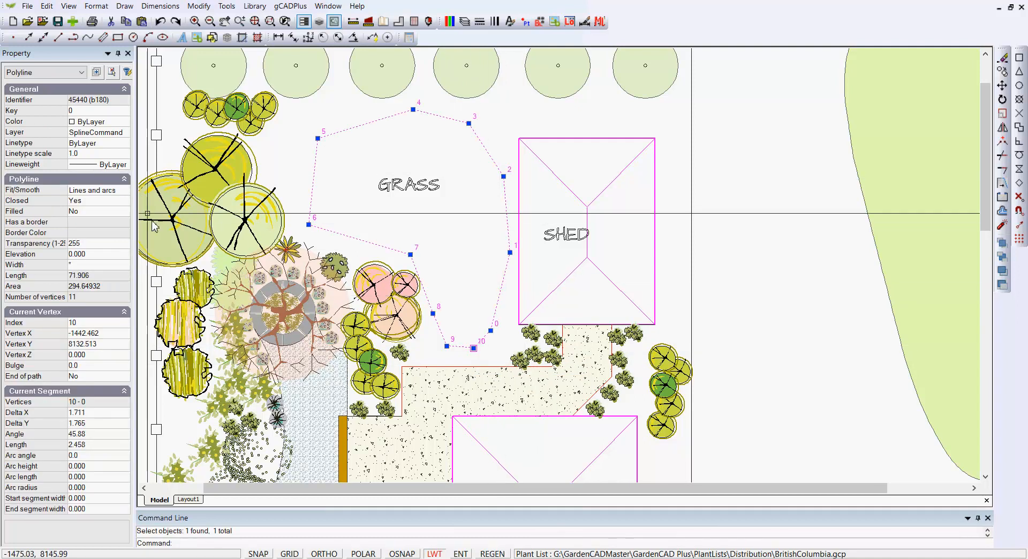
click(125, 192)
click(125, 191)
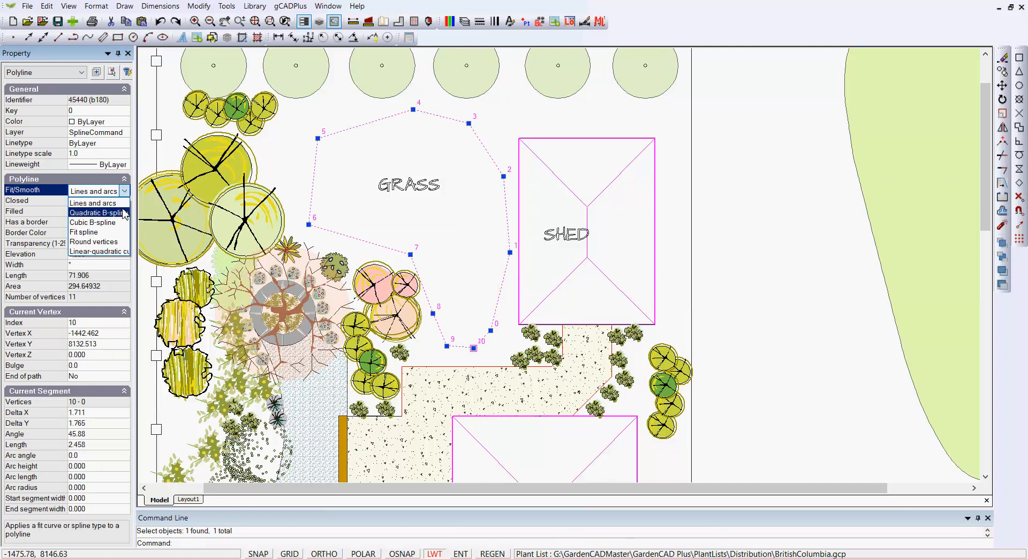
click(122, 213)
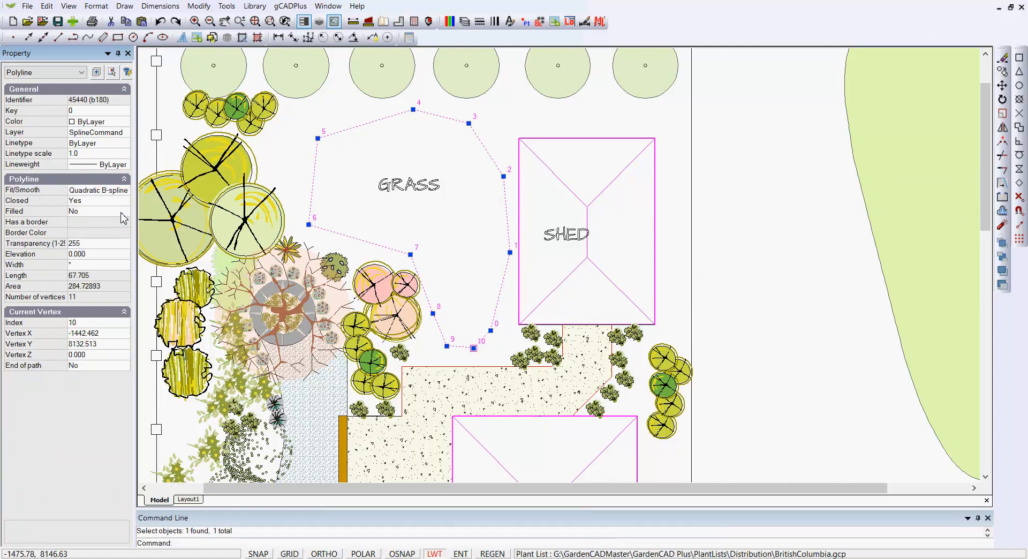
- Shift vertices 5 and 4 slightly along the upper edge of the smoothed grass outline, and delete the whole outline
click(318, 138)
click(326, 129)
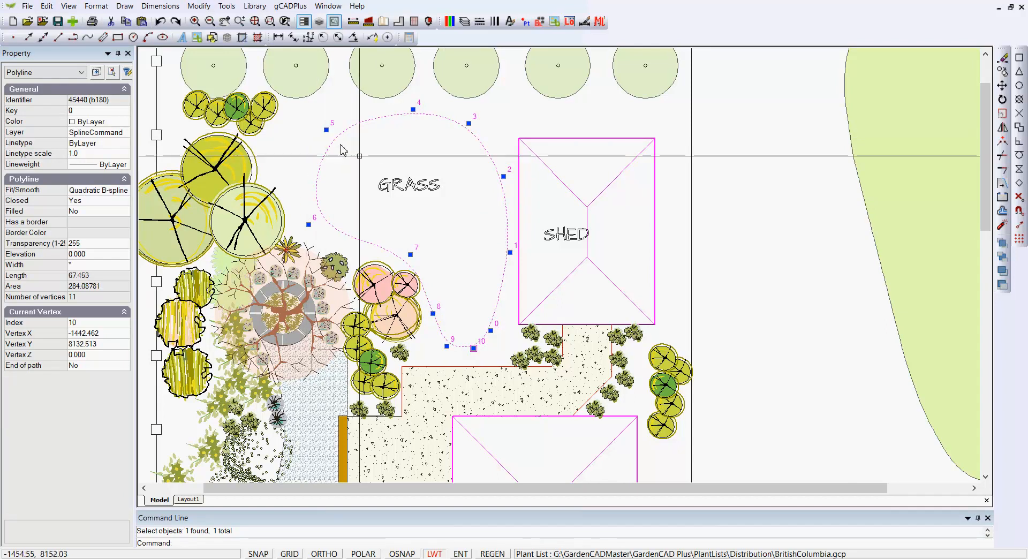
click(413, 109)
click(392, 111)
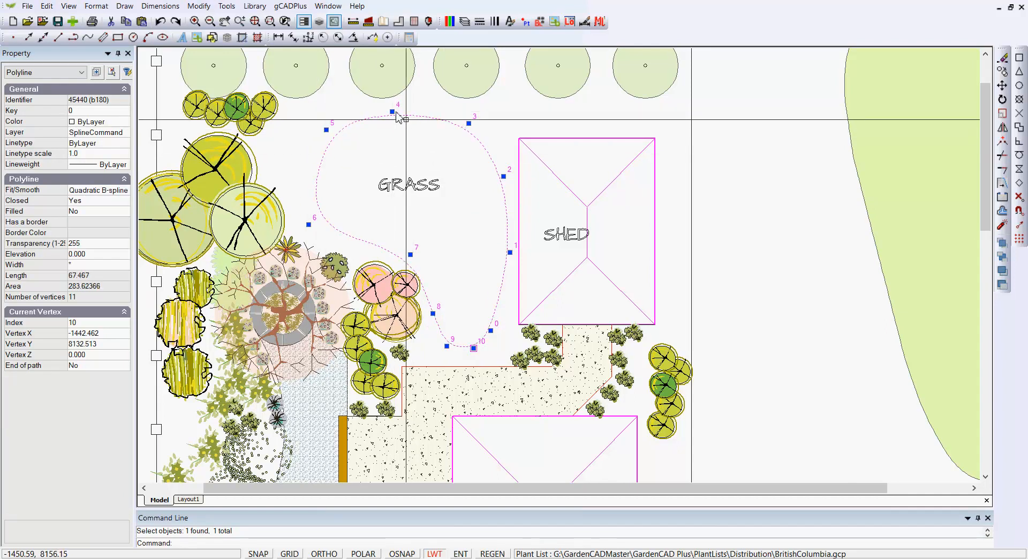
right_click(460, 219)
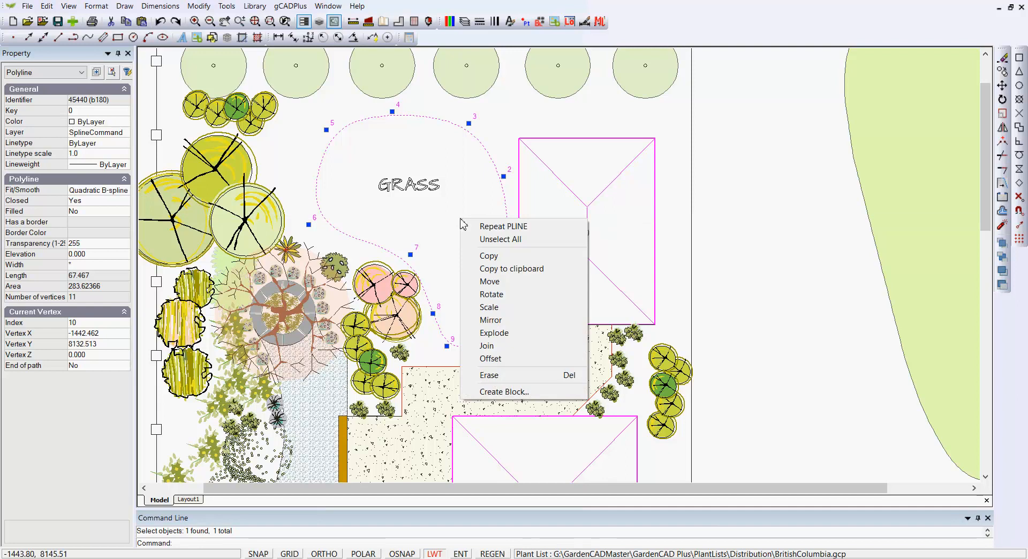
click(486, 240)
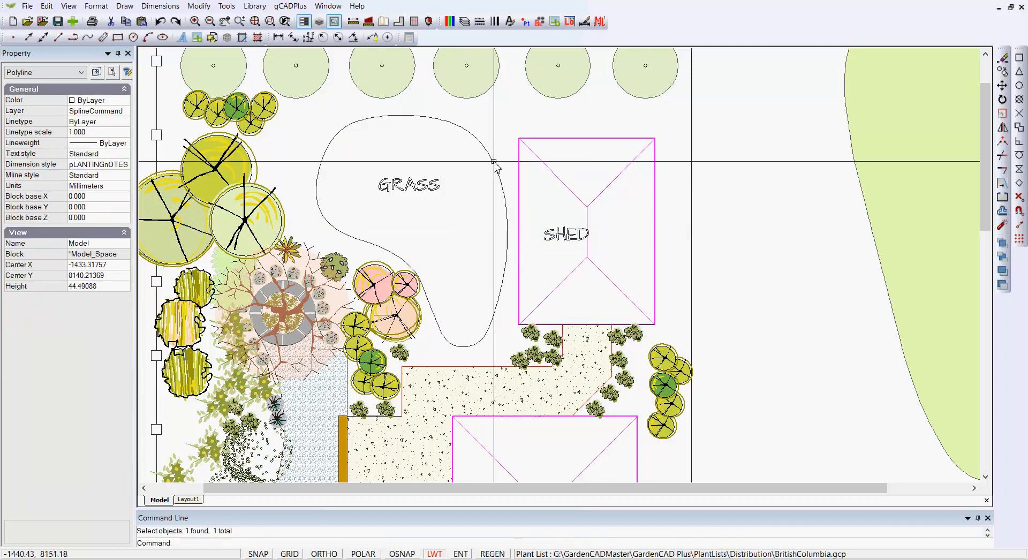
key(Delete)
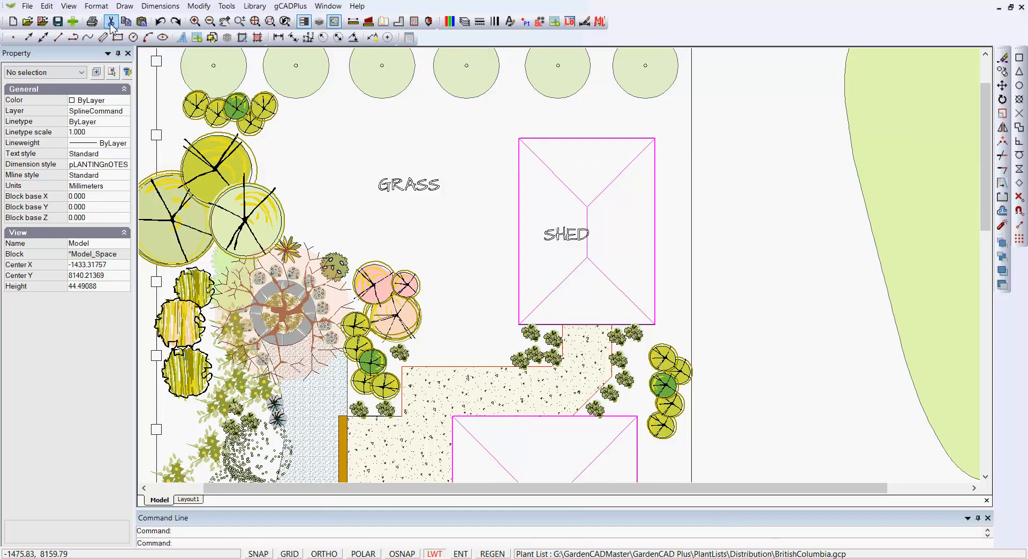
- Draw a spline counterclockwise around the GRASS label, starting near the shed's lower-left corner and leaving a small gap before the start point
click(125, 6)
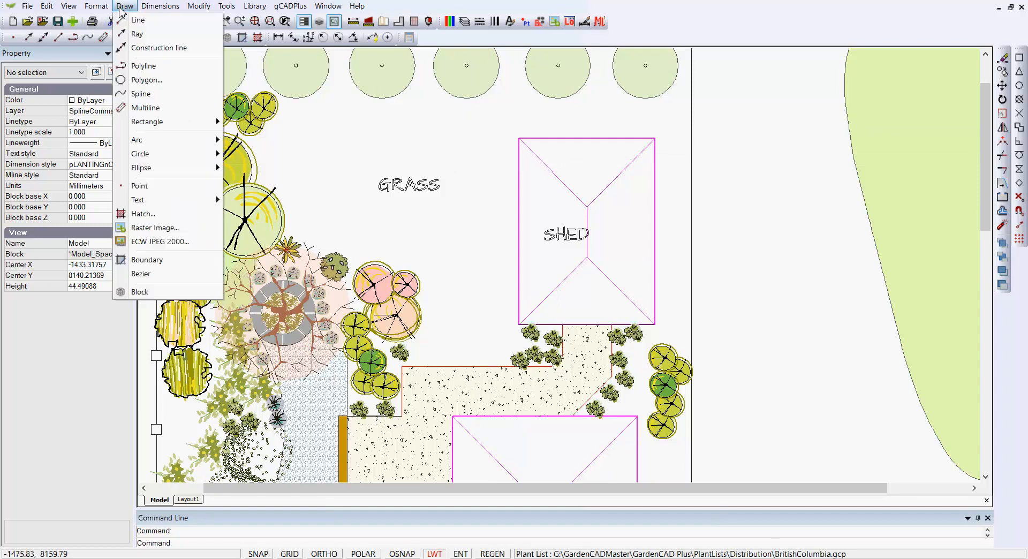
click(141, 94)
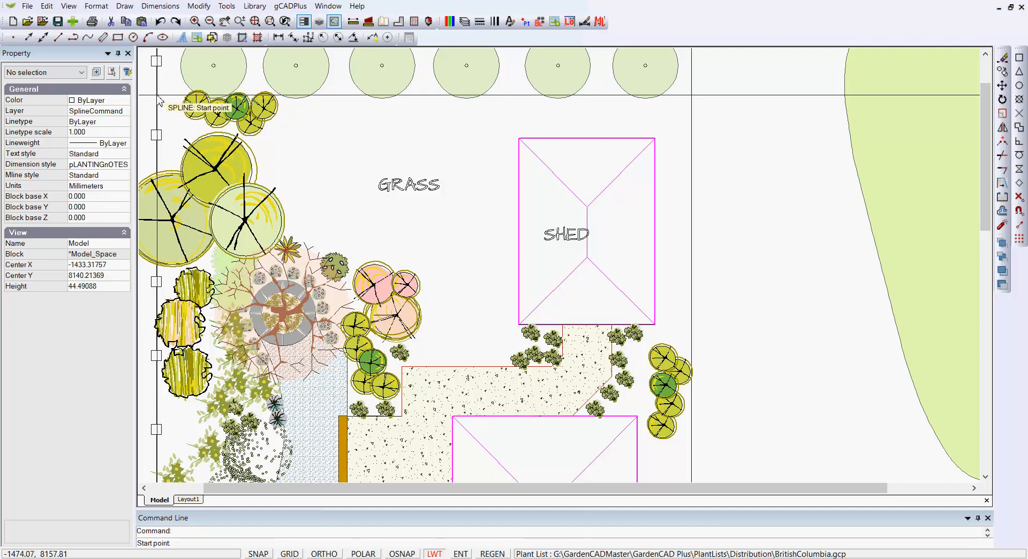
click(399, 238)
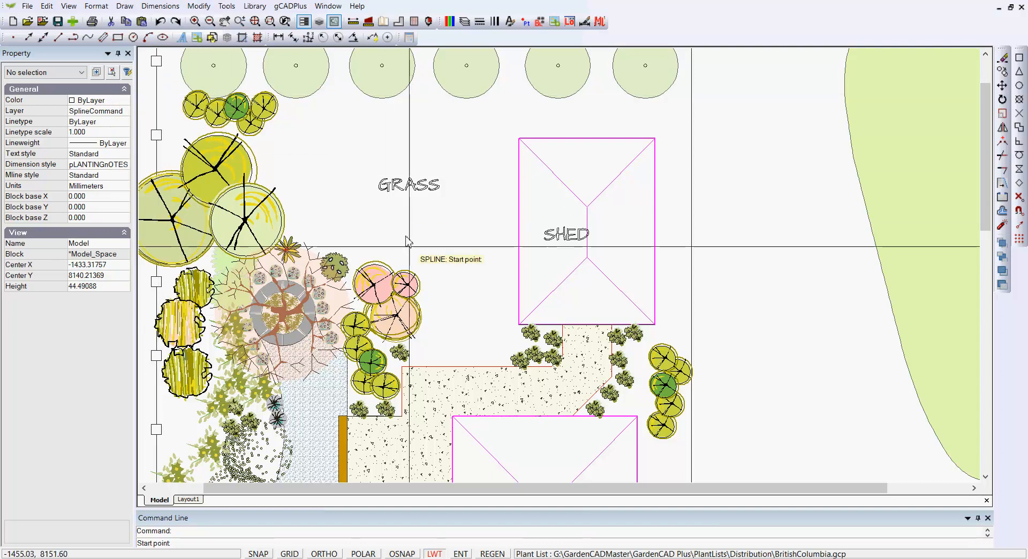
click(506, 265)
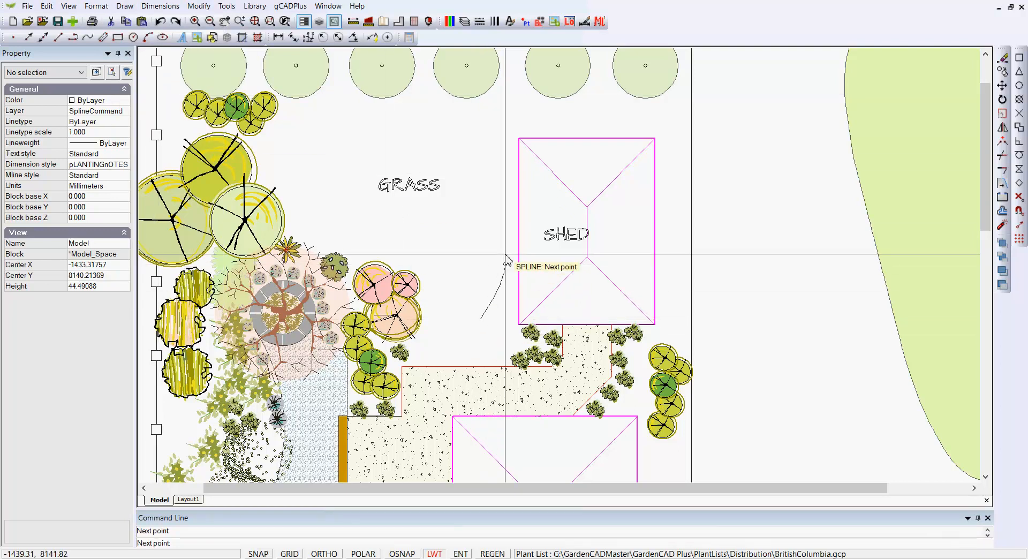
click(493, 201)
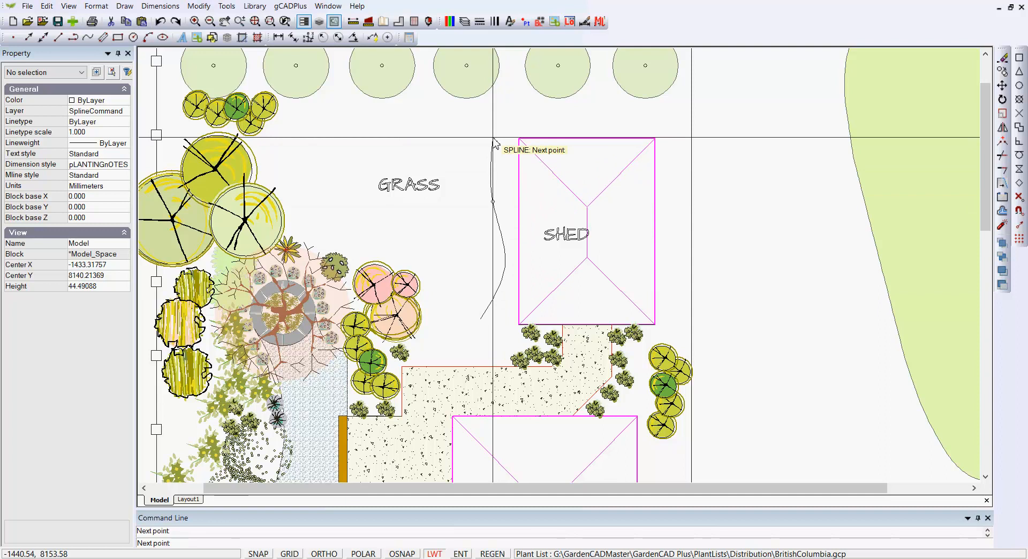
click(444, 114)
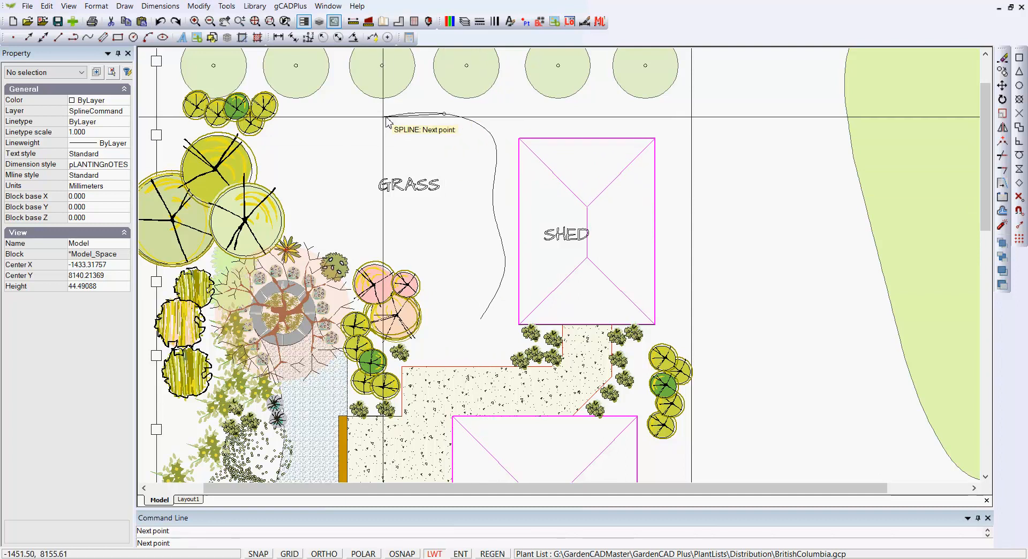
click(338, 164)
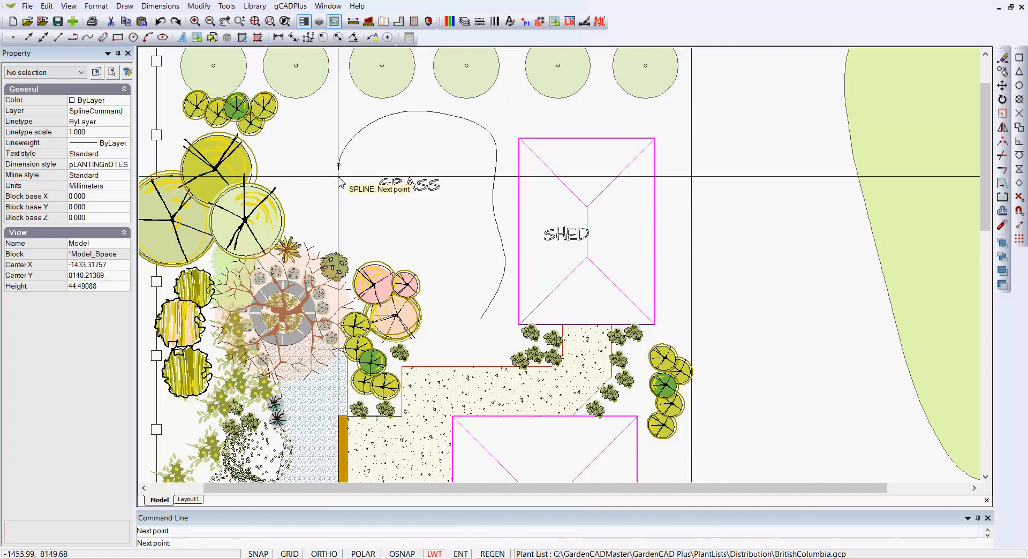
click(336, 208)
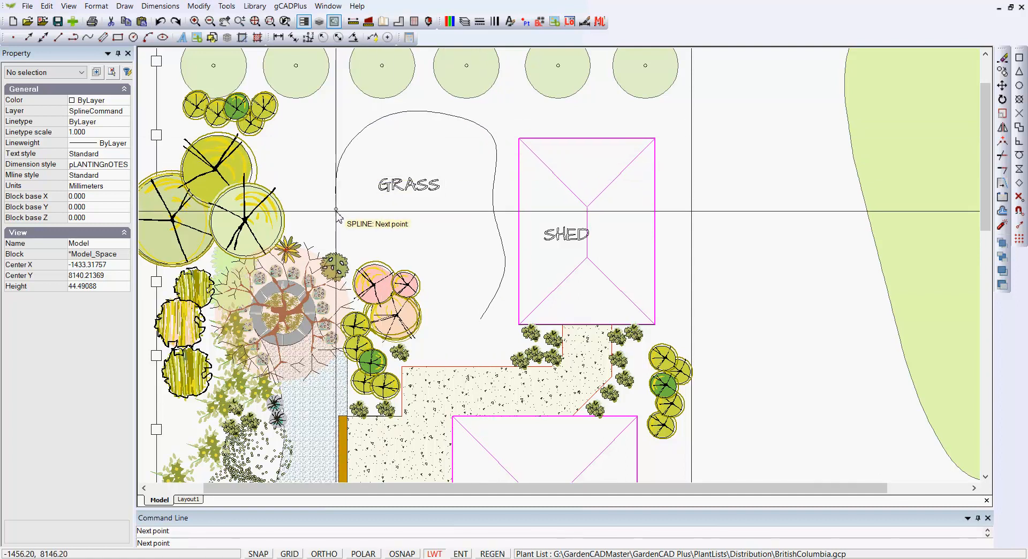
click(368, 240)
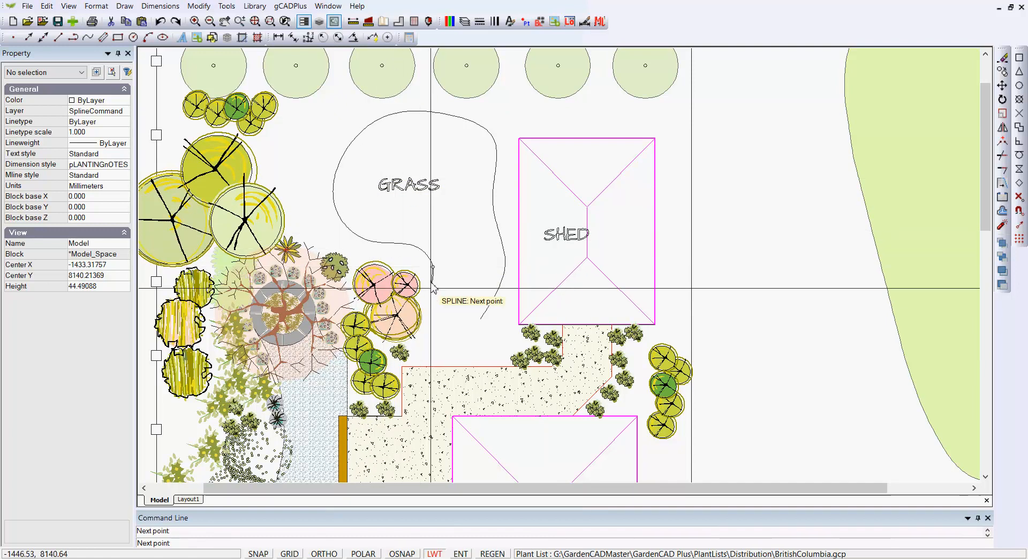
click(435, 329)
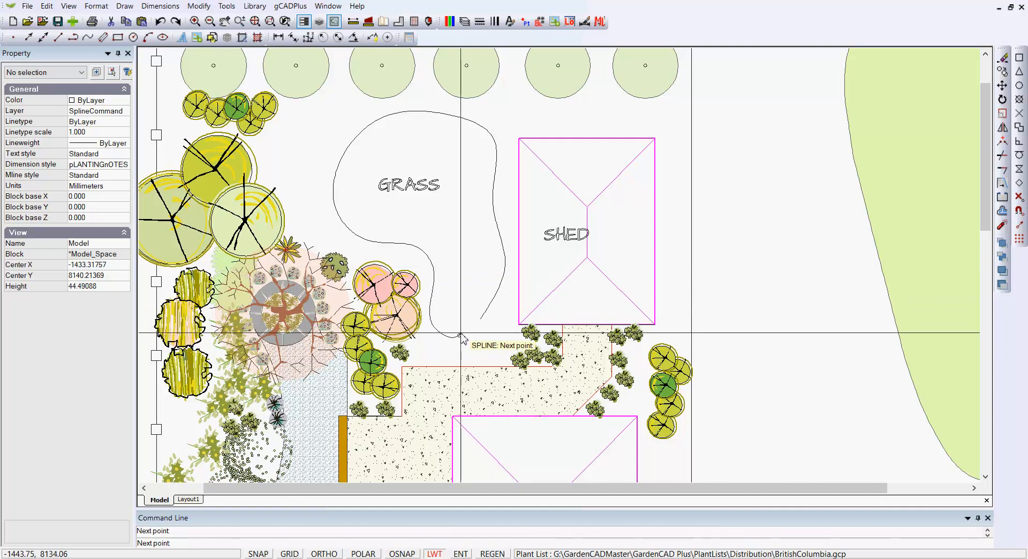
click(460, 335)
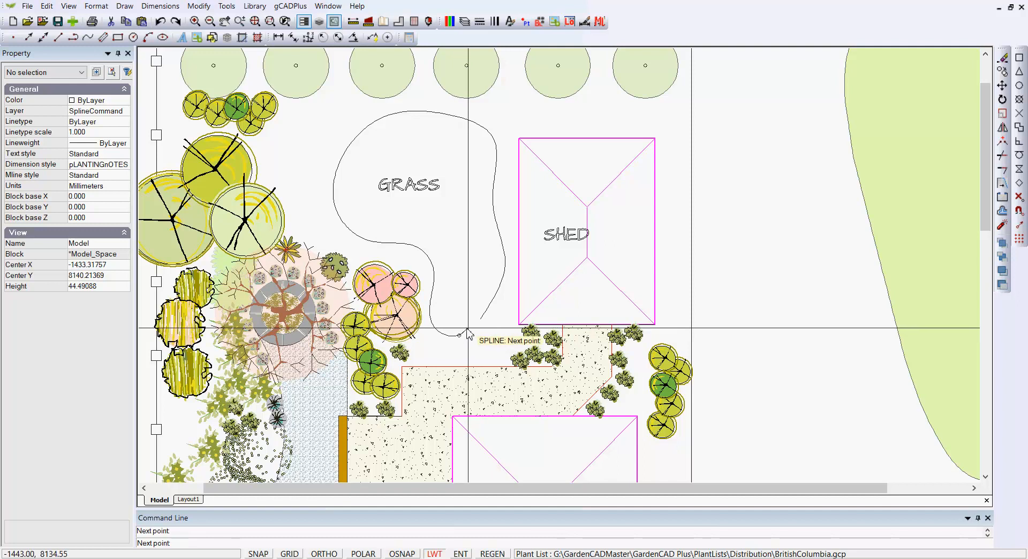
- Finish the grass spline as an open curve, pointing its start and end directions into the gap between its ends
scroll(470, 329, up, 1)
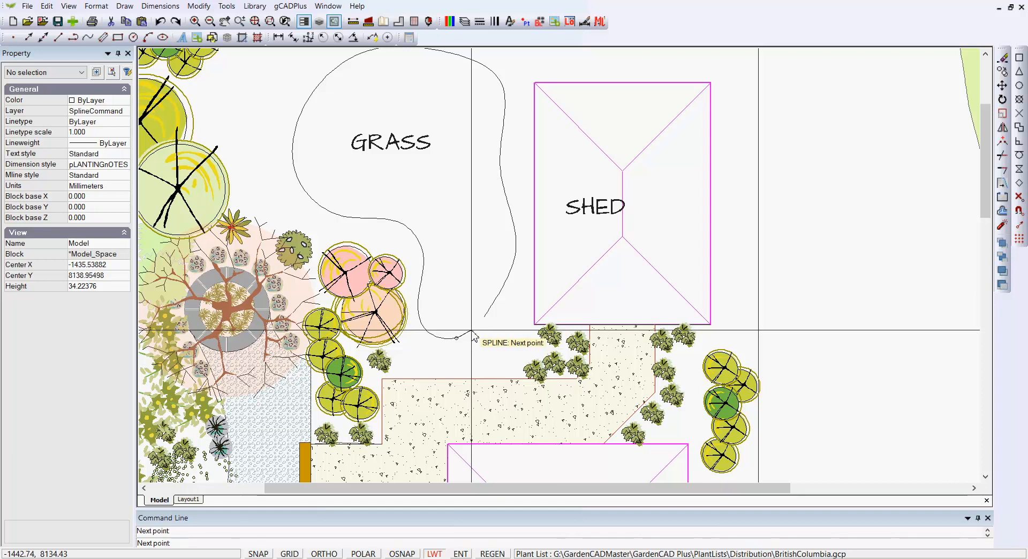
right_click(473, 334)
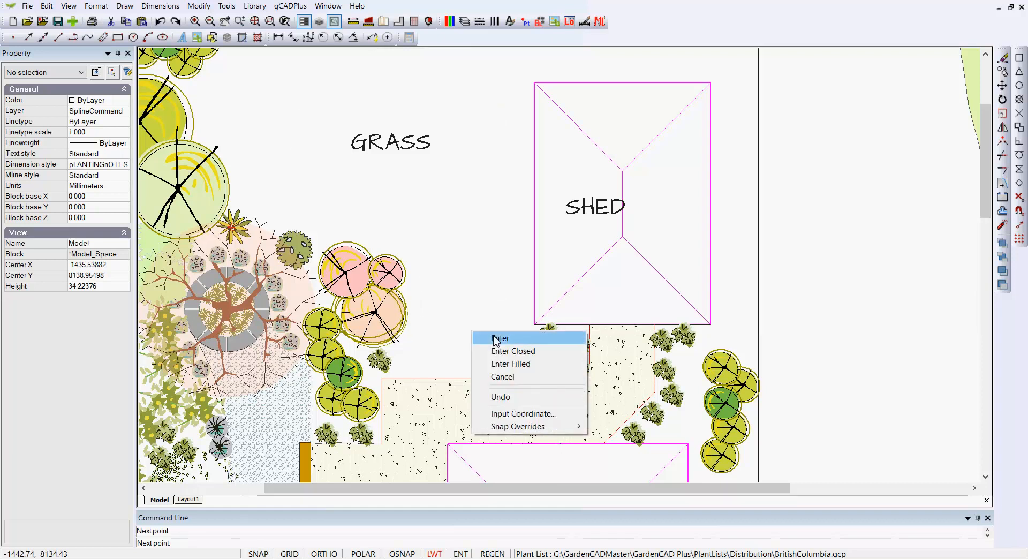
click(496, 339)
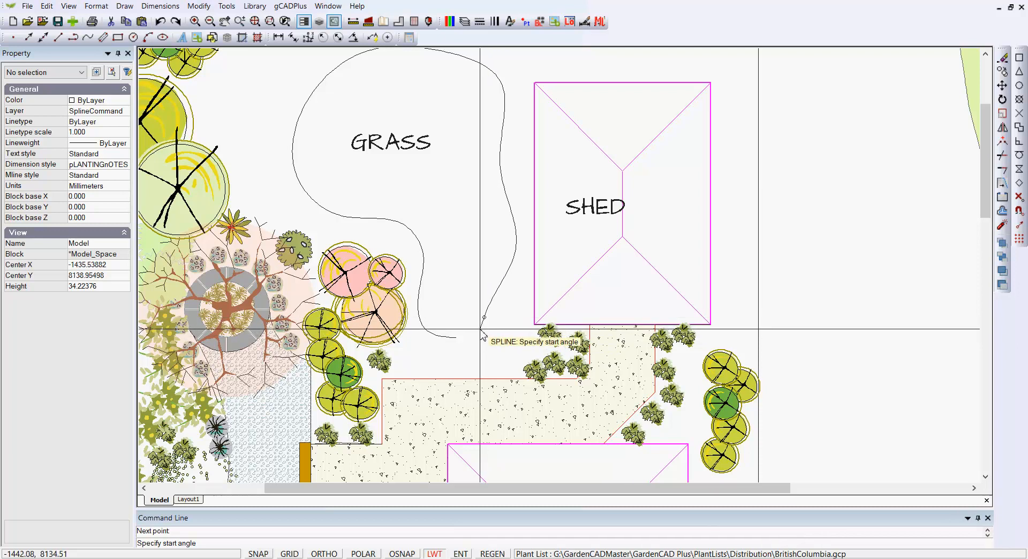
scroll(483, 332, up, 3)
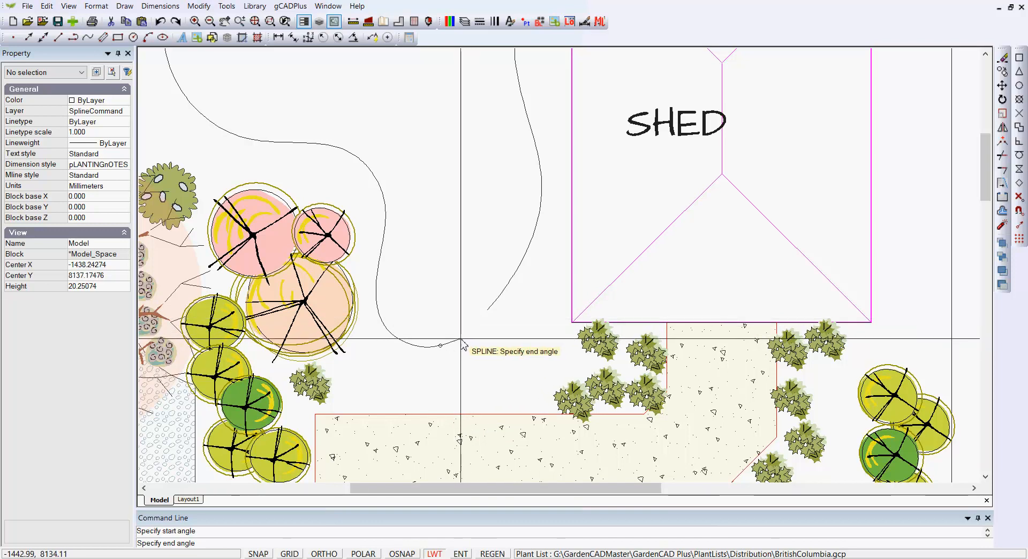
click(462, 338)
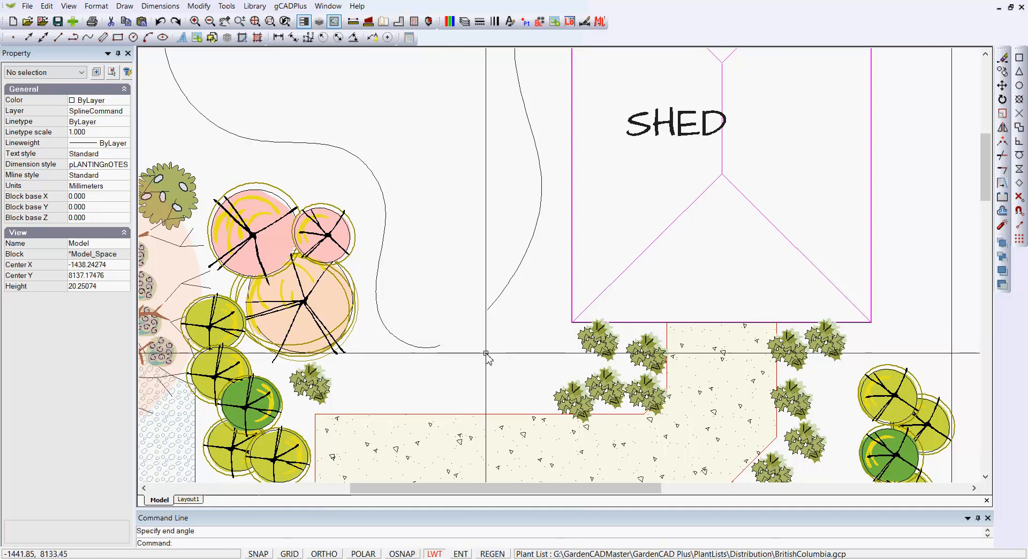
- Select the open grass spline and swing its start direction to about 23 degrees
click(507, 290)
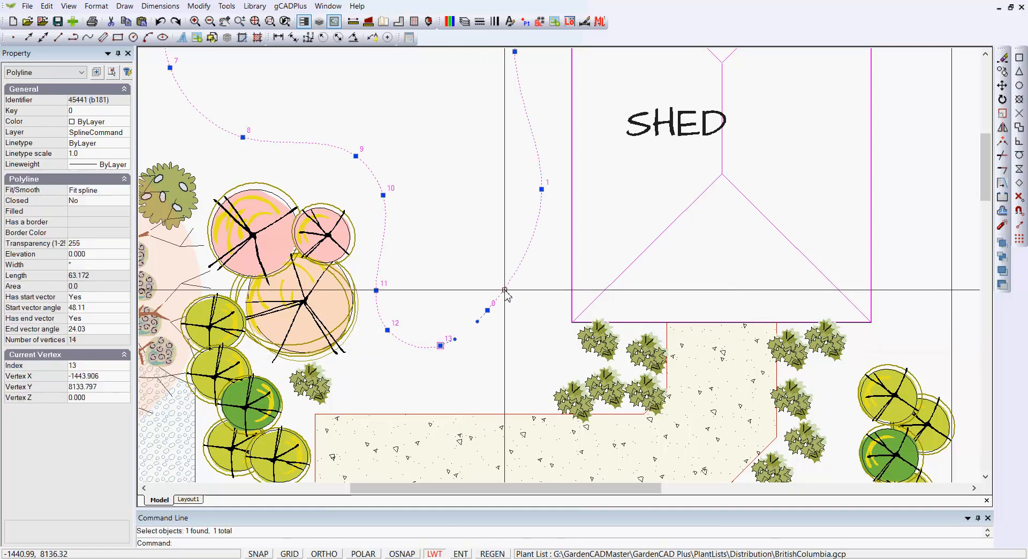
scroll(482, 338, up, 1)
scroll(480, 338, up, 2)
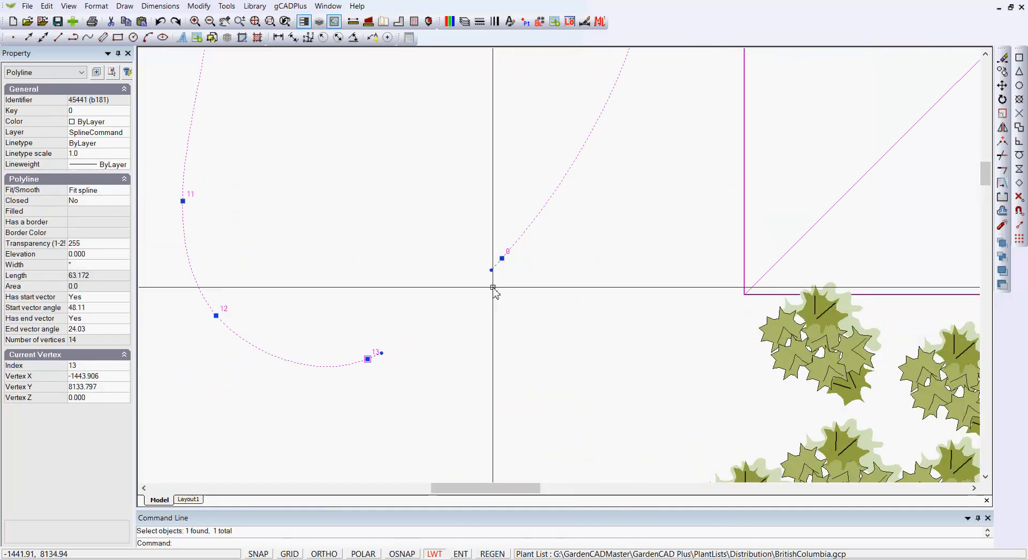
scroll(526, 345, down, 2)
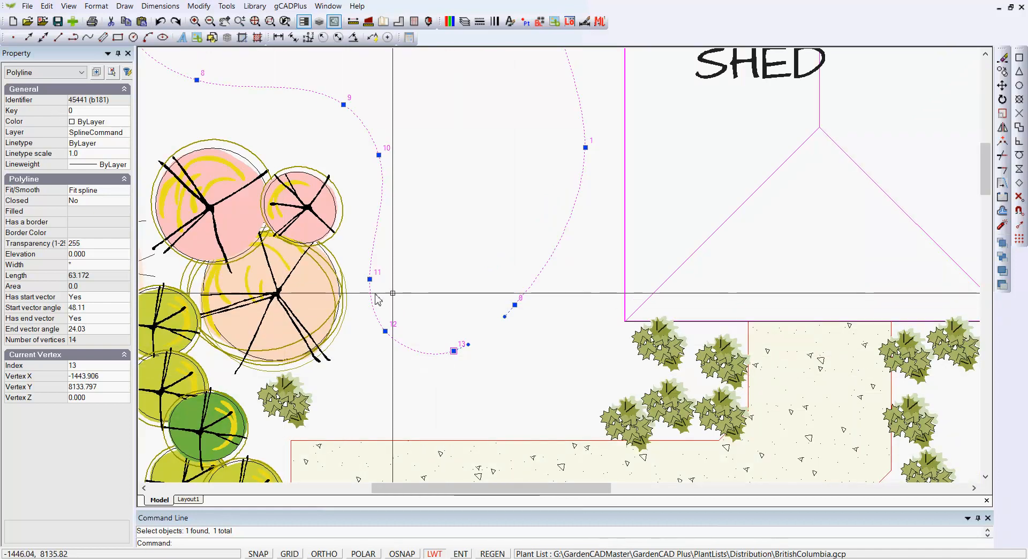
click(505, 316)
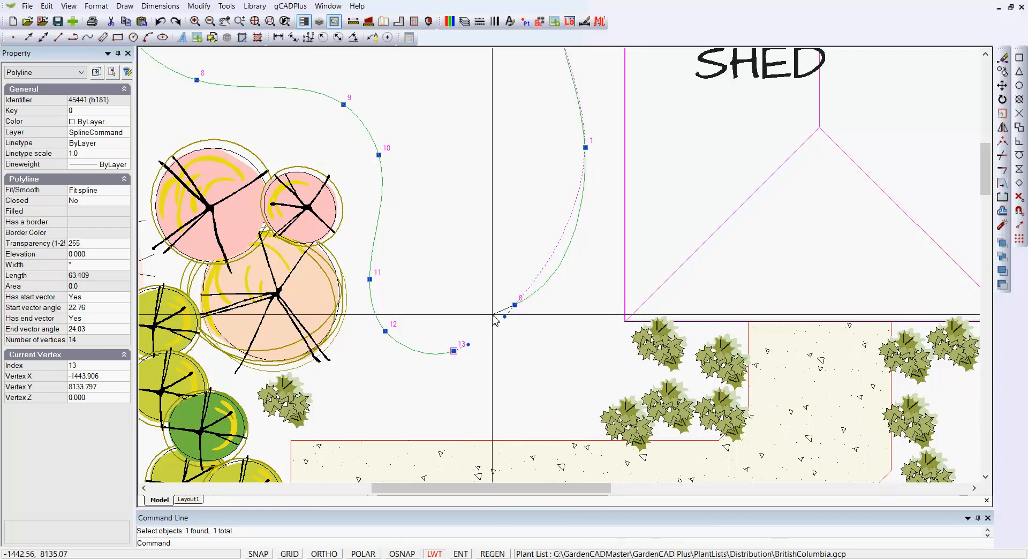
key(Escape)
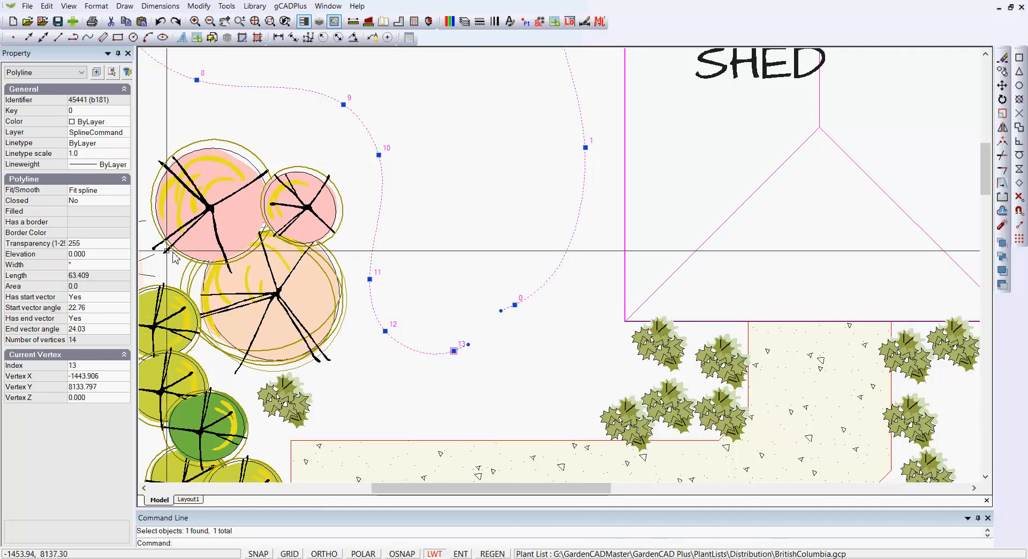
- Close the grass spline and shift its joining vertex slightly down toward the paved path for a smoother lower curve
click(100, 201)
double_click(101, 201)
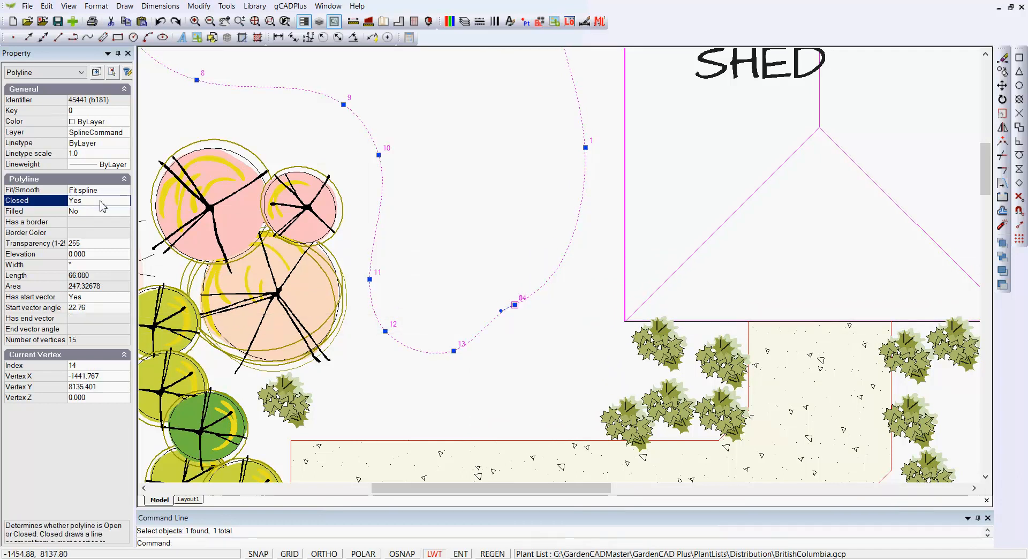
click(515, 305)
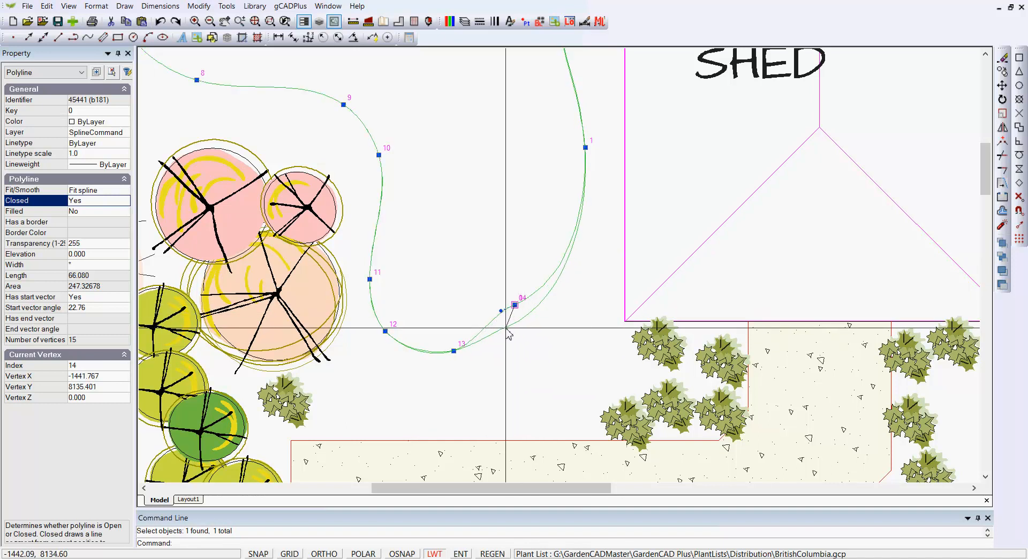
click(509, 329)
scroll(506, 345, down, 4)
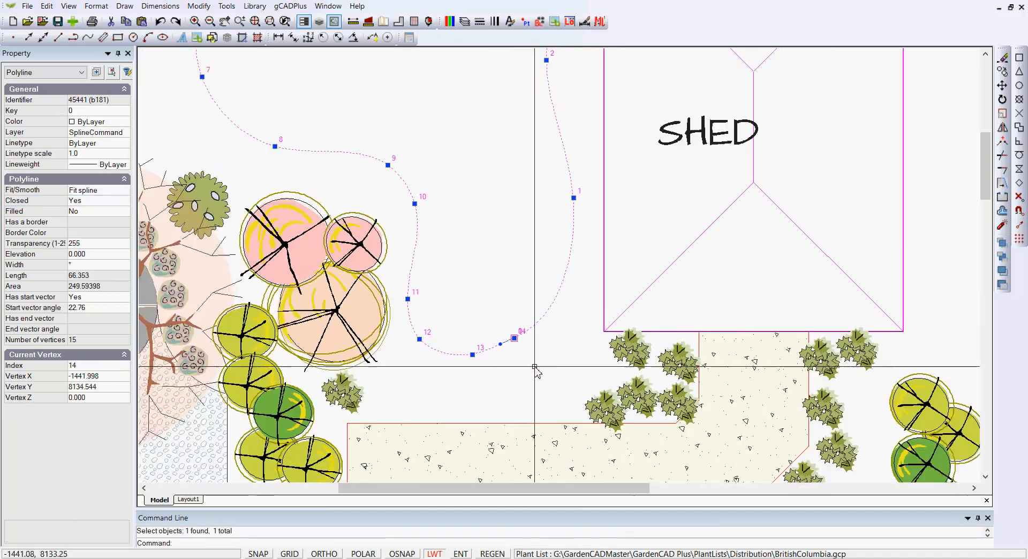
scroll(536, 368, down, 3)
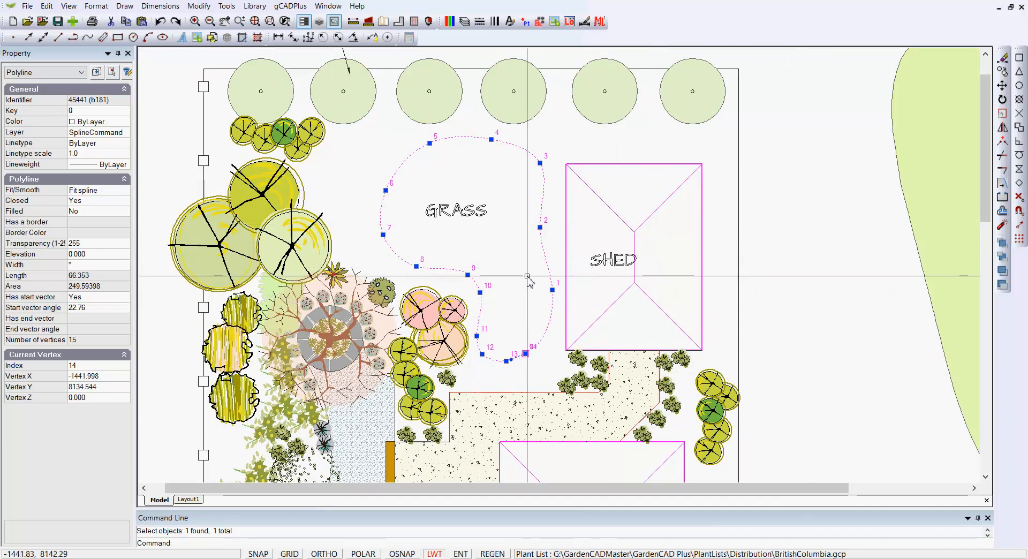
key(Escape)
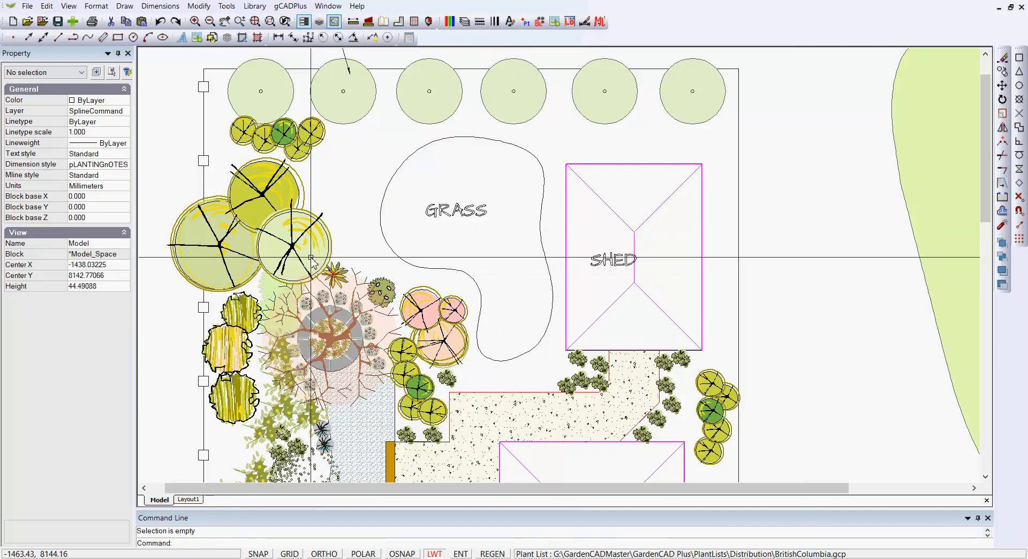
- Reshape the closed grass outline by moving vertex 2 toward the shed, vertex 6 slightly up, and vertices 9 and 10 left
click(540, 227)
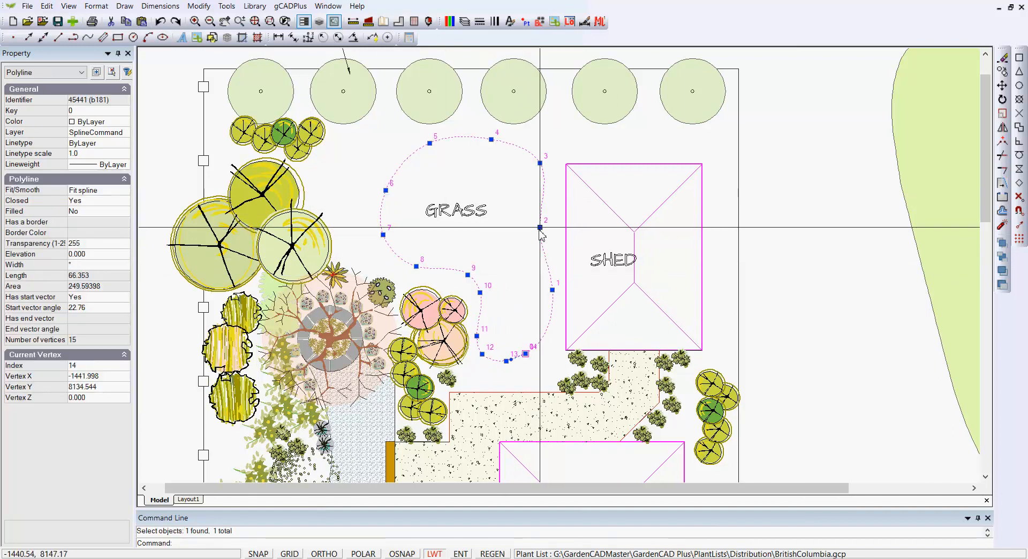
click(540, 227)
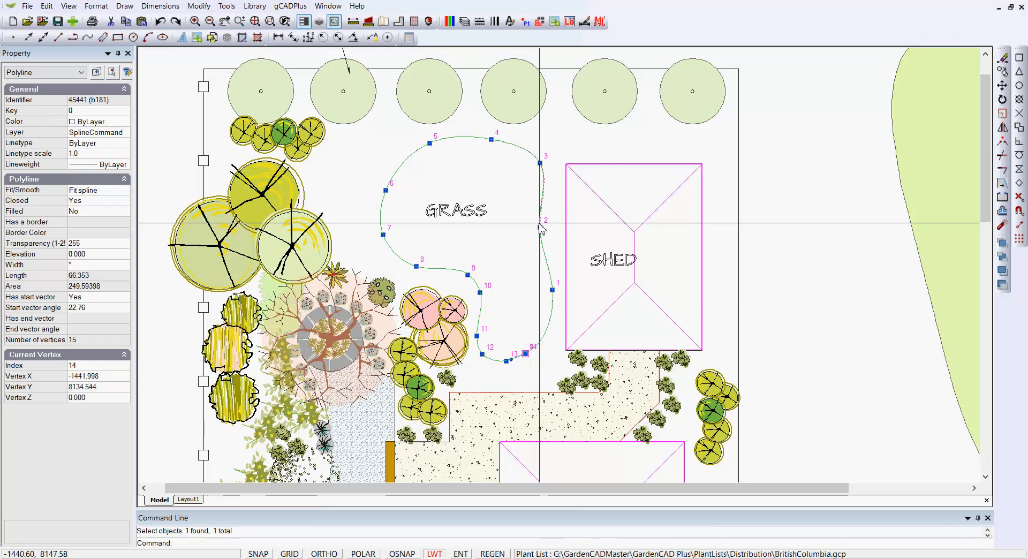
click(554, 211)
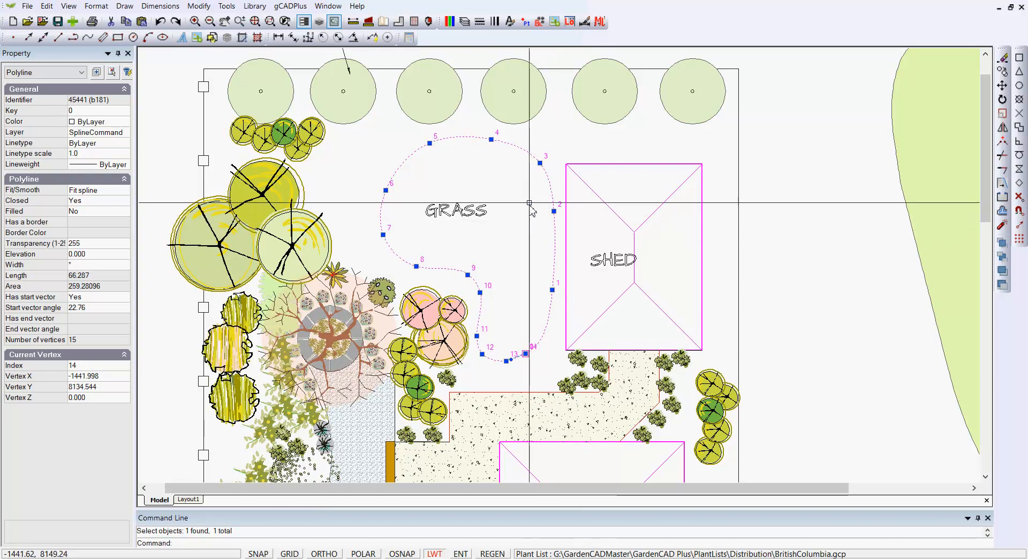
click(385, 190)
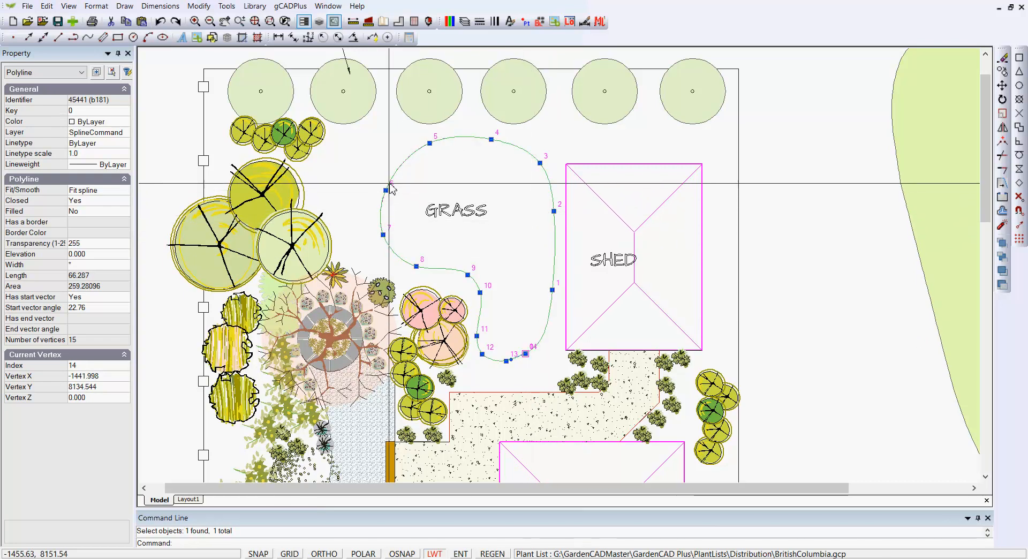
click(389, 179)
click(467, 274)
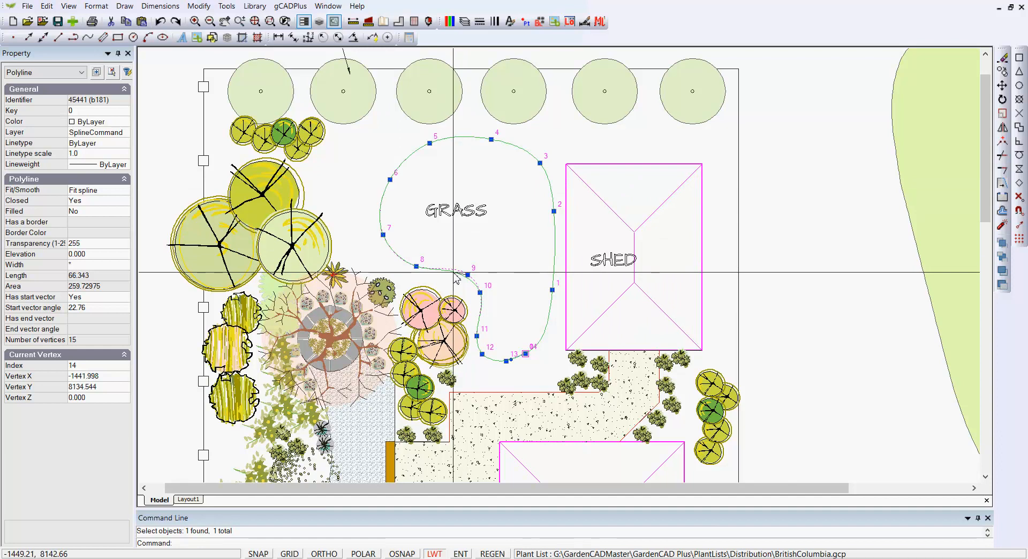
click(453, 273)
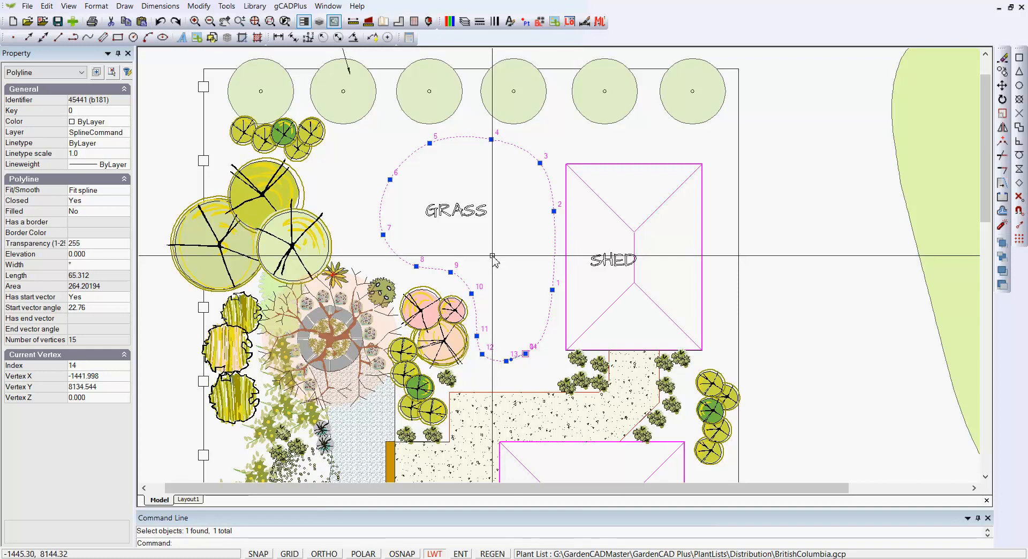
key(Escape)
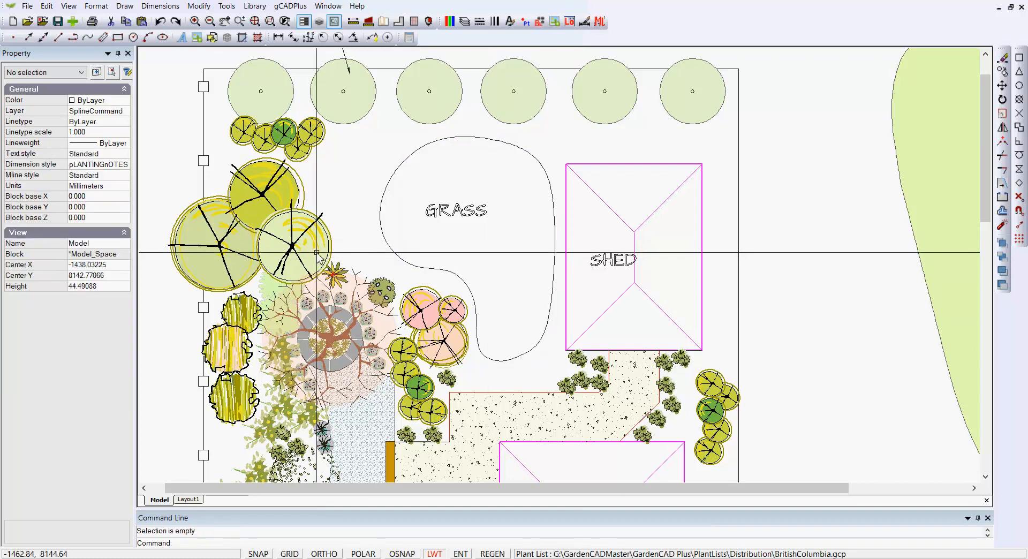
- Inspect the three-tree group block and the round shrub block beside the pink trees, examining the shrub's curved outline up close
click(310, 252)
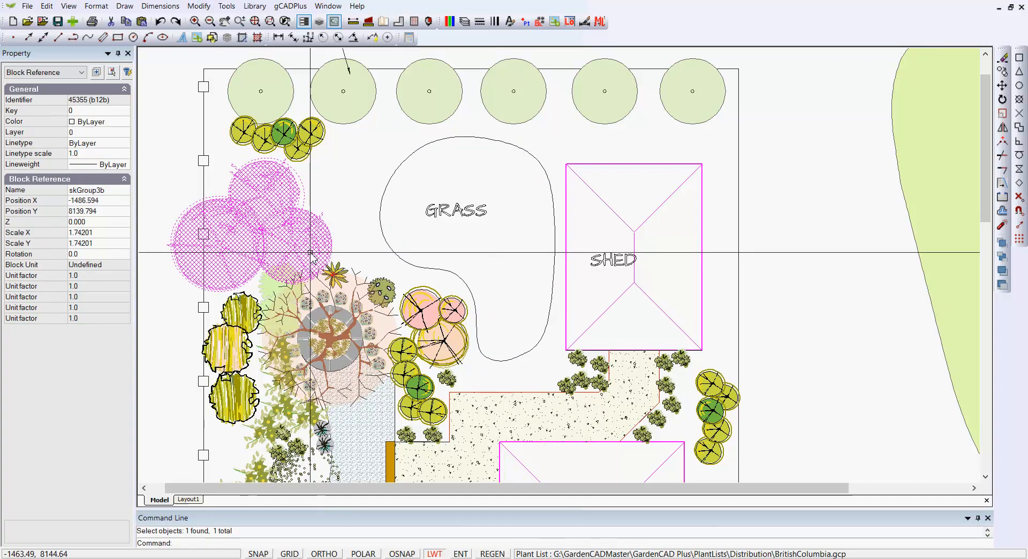
key(Escape)
click(299, 251)
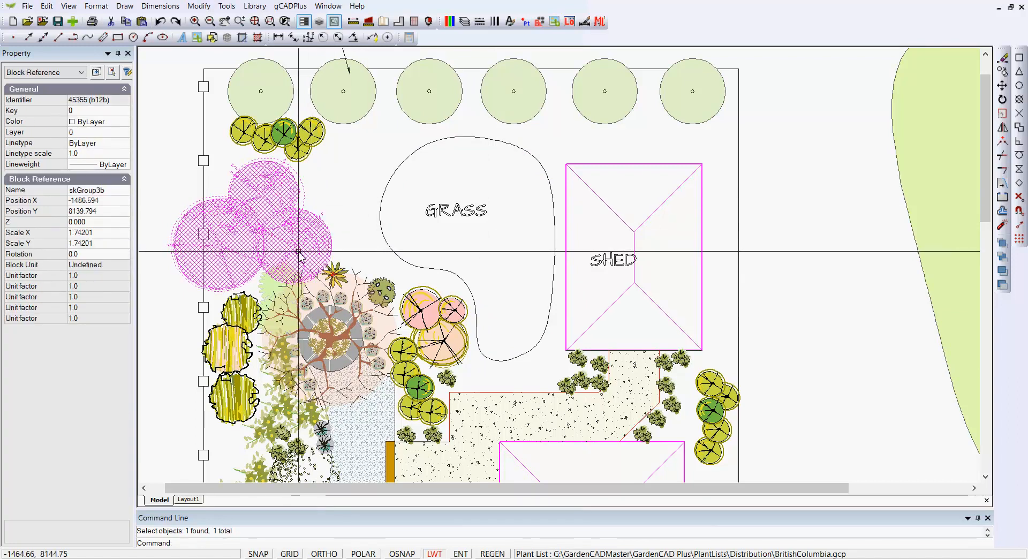
key(Escape)
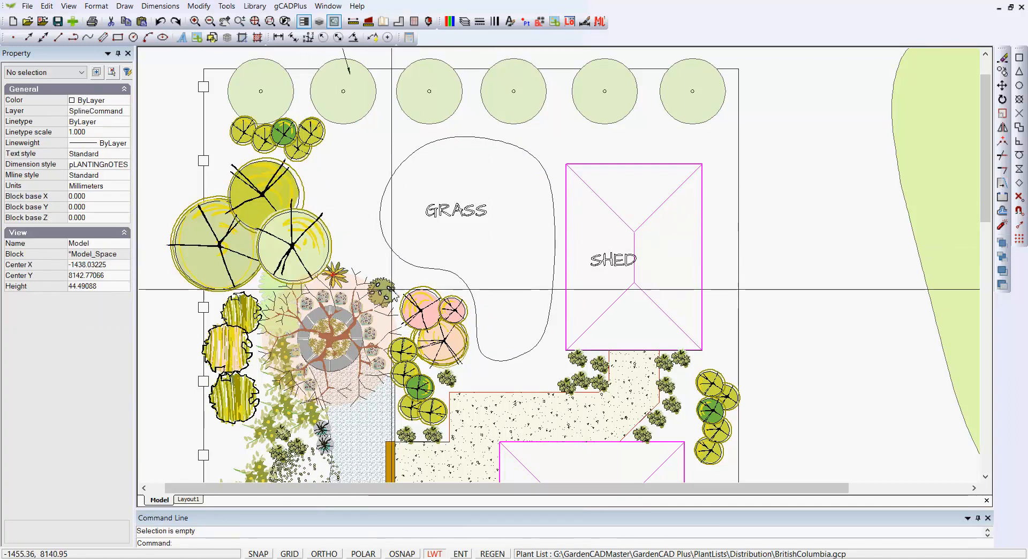
click(381, 294)
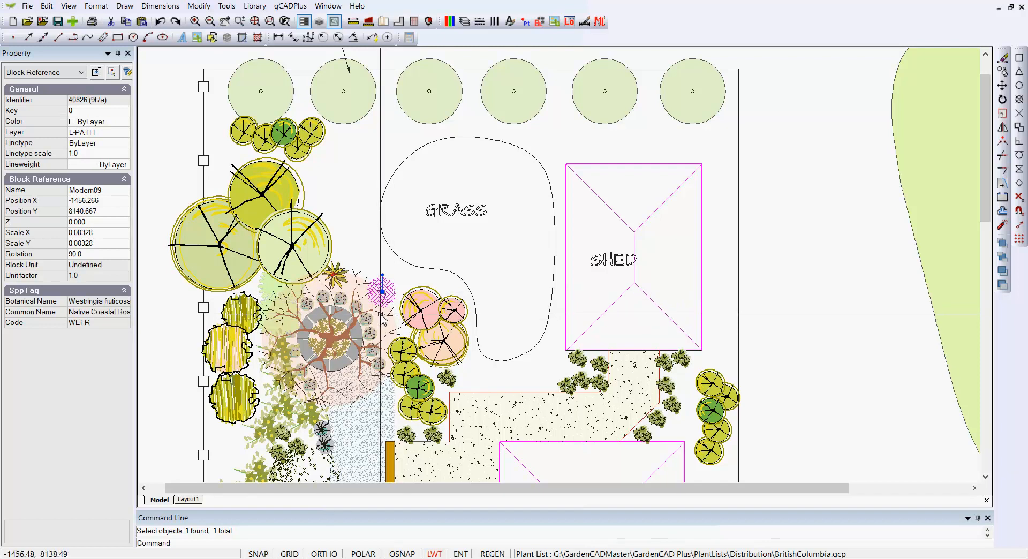
scroll(382, 300, up, 5)
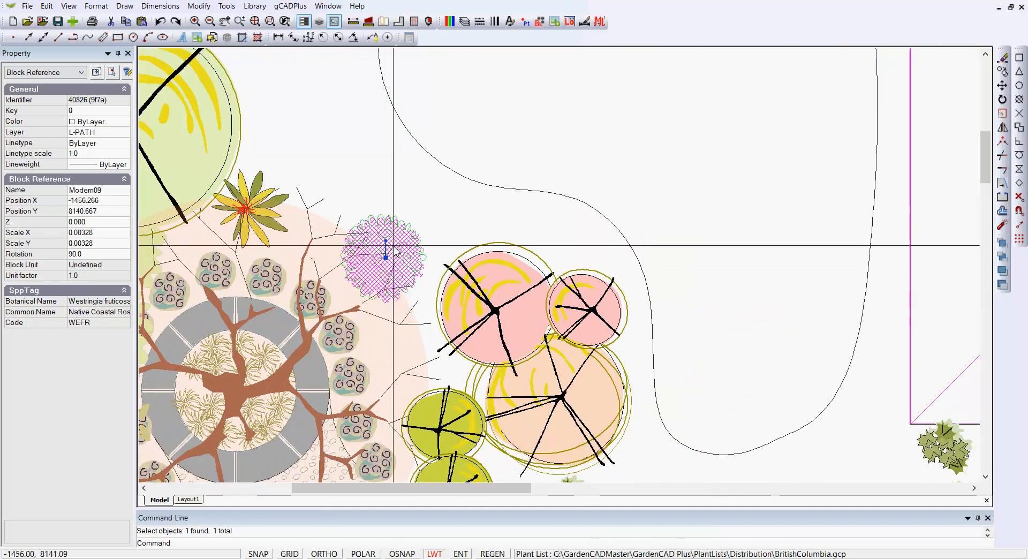
scroll(401, 253, up, 3)
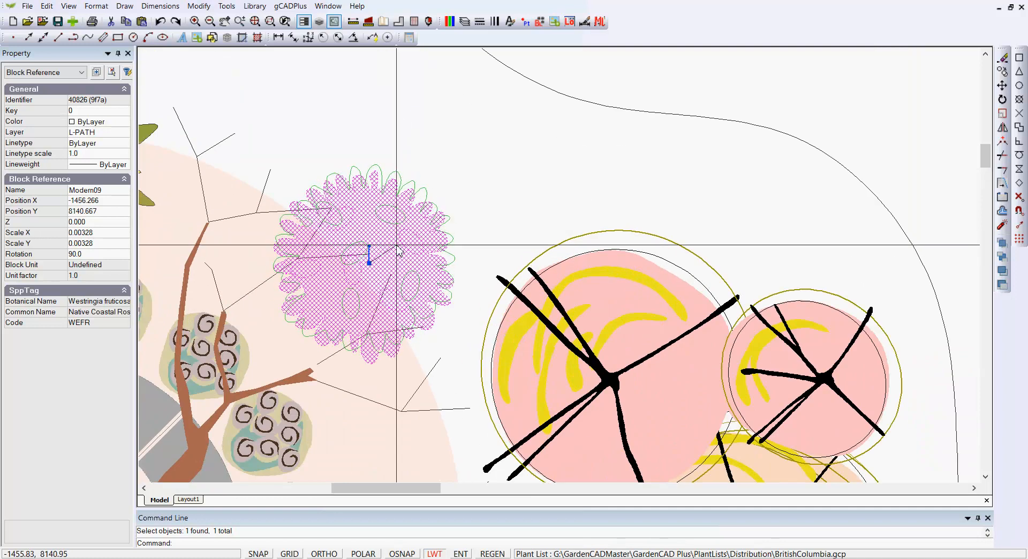
key(Escape)
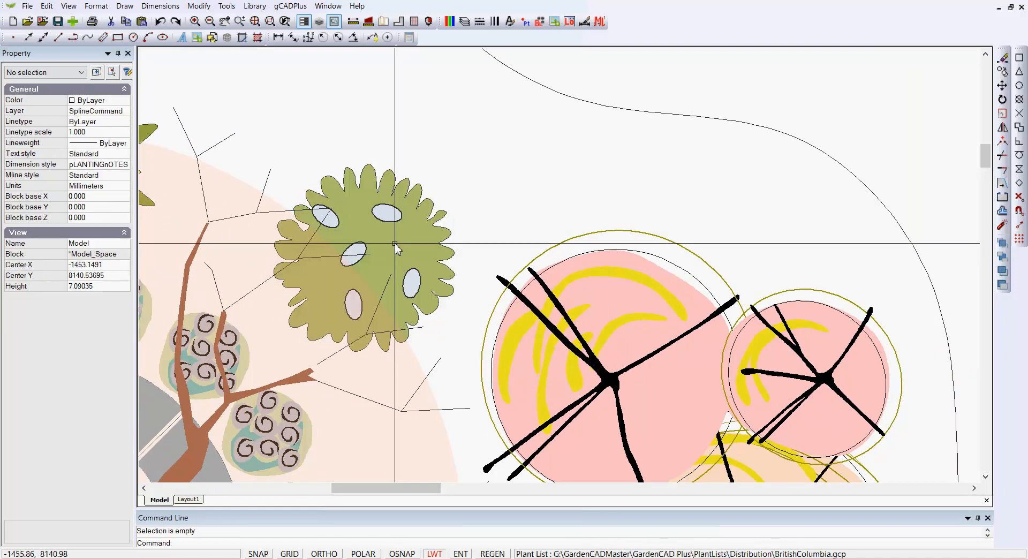
scroll(397, 249, down, 5)
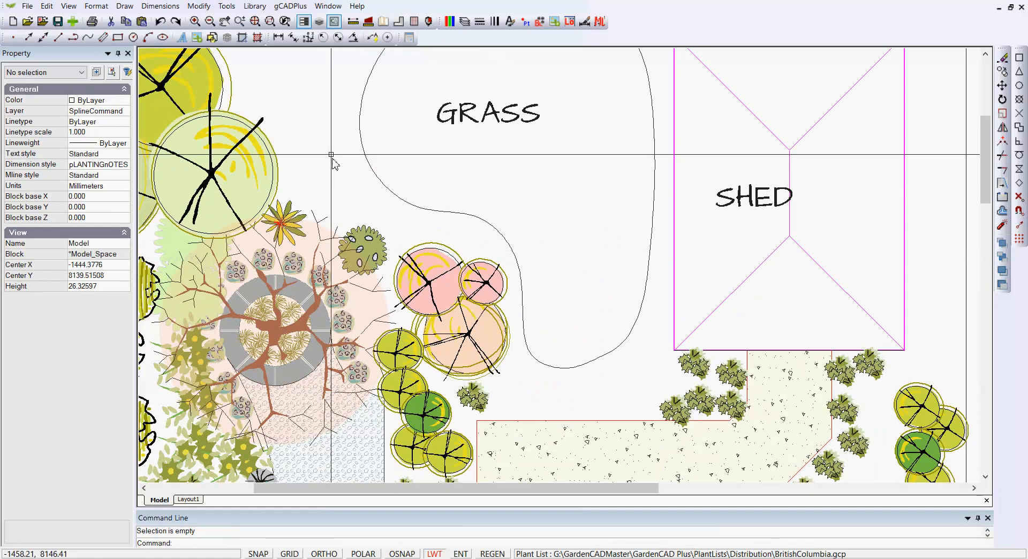
- Draw a slanted Axis, End ellipse between the shed and the large green area, with radii of about 3.1 and 1.2
click(126, 7)
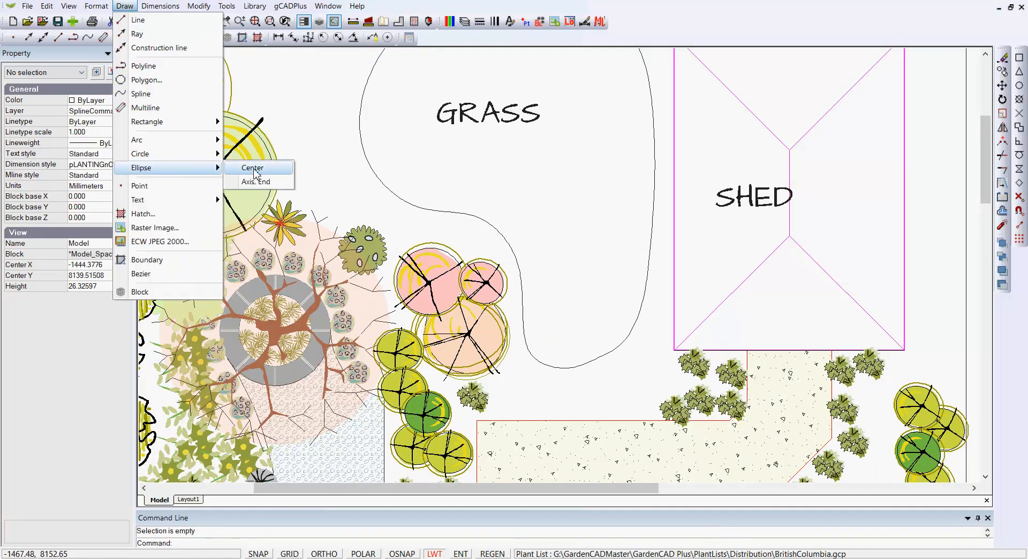
click(255, 182)
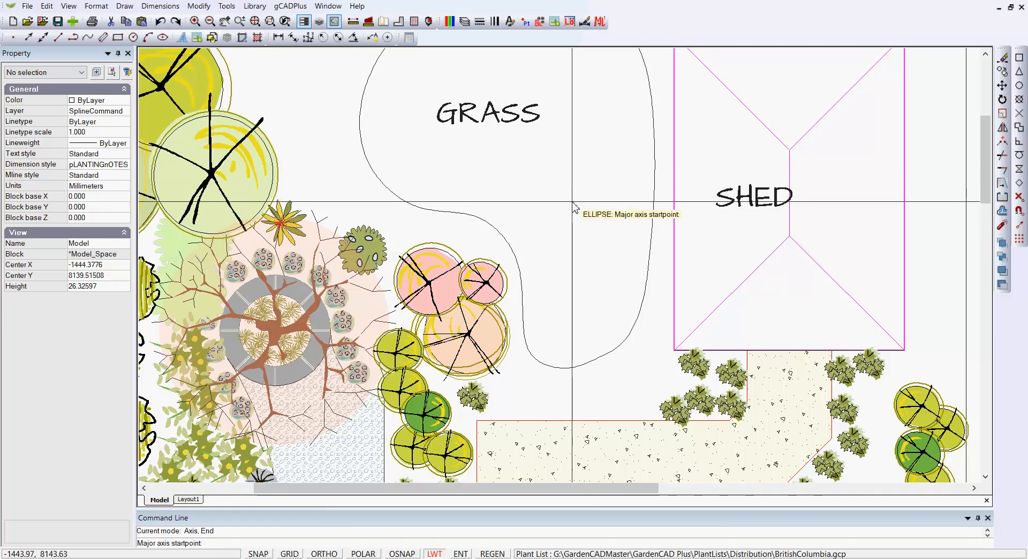
scroll(572, 204, down, 1)
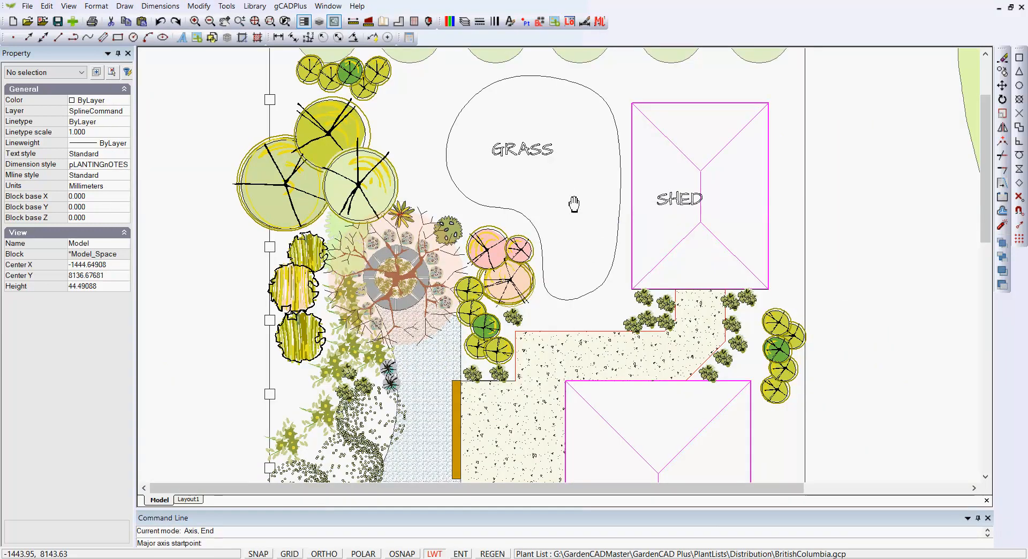
middle_drag(572, 203, 390, 179)
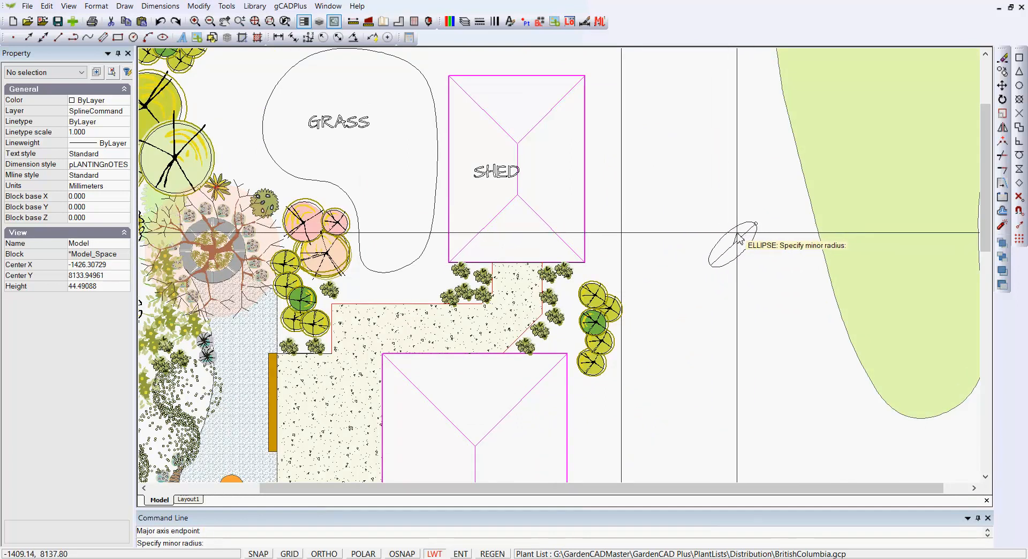
click(739, 239)
scroll(739, 239, up, 4)
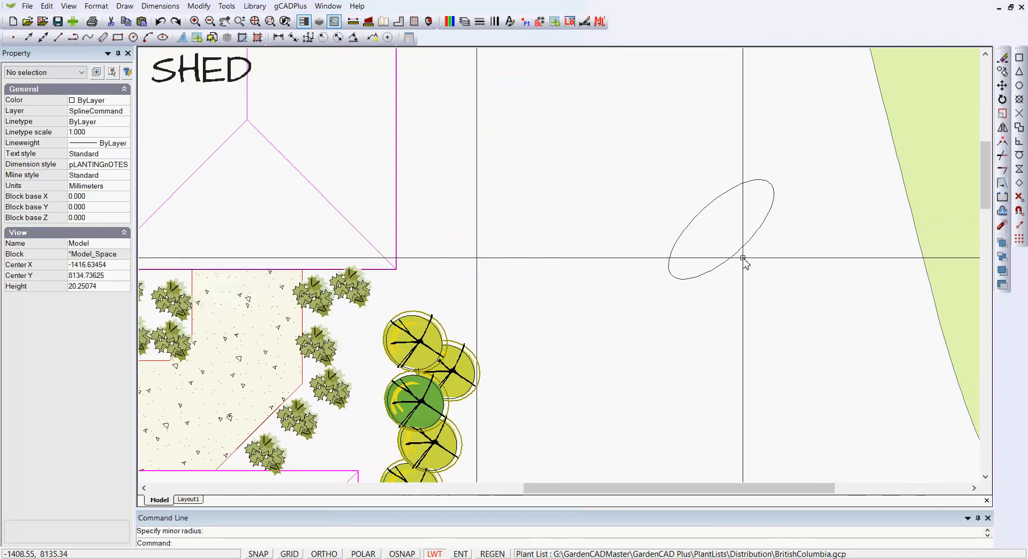
- Cut the ellipse to an open arc around its upper-right end, from about 329 to about 10 degrees
click(743, 247)
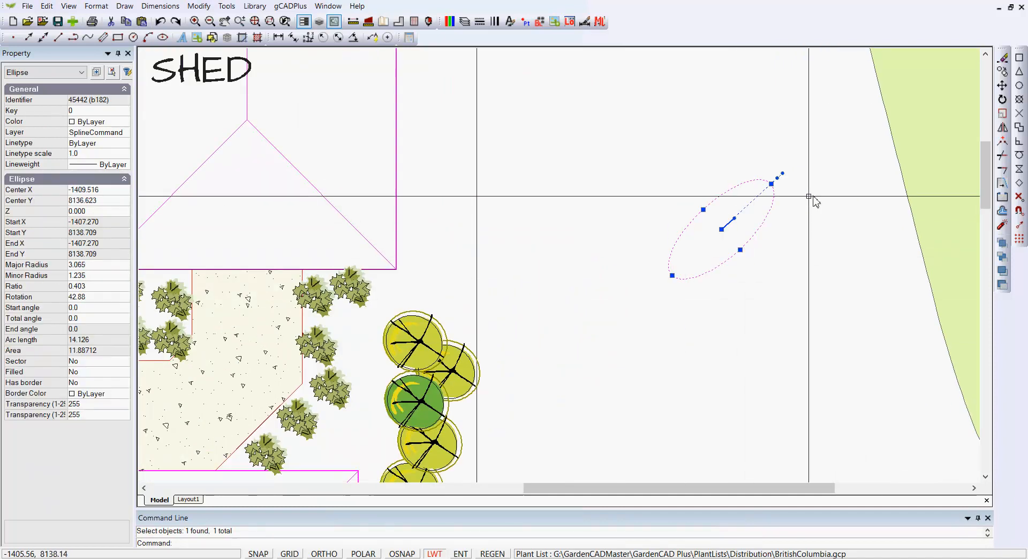
scroll(795, 180, up, 3)
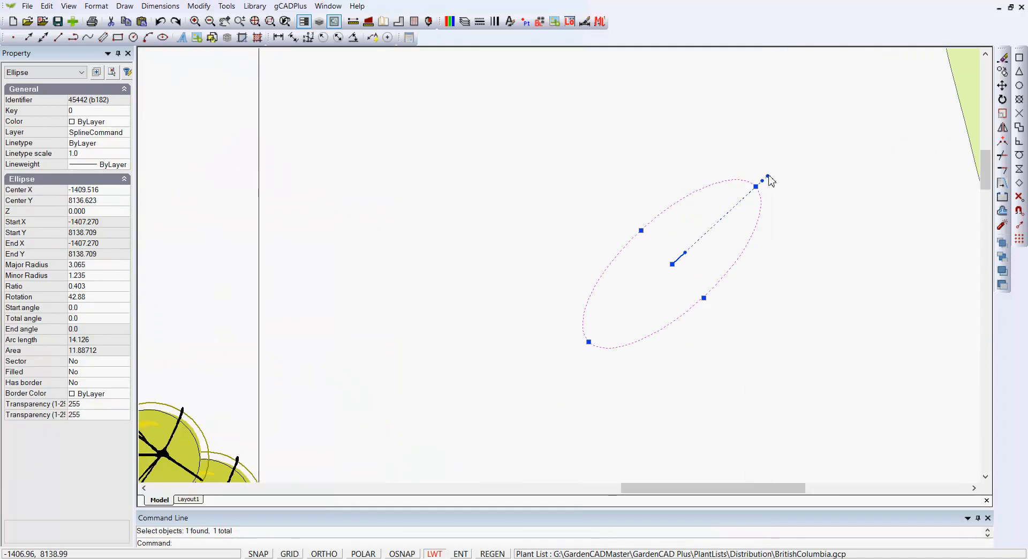
click(768, 177)
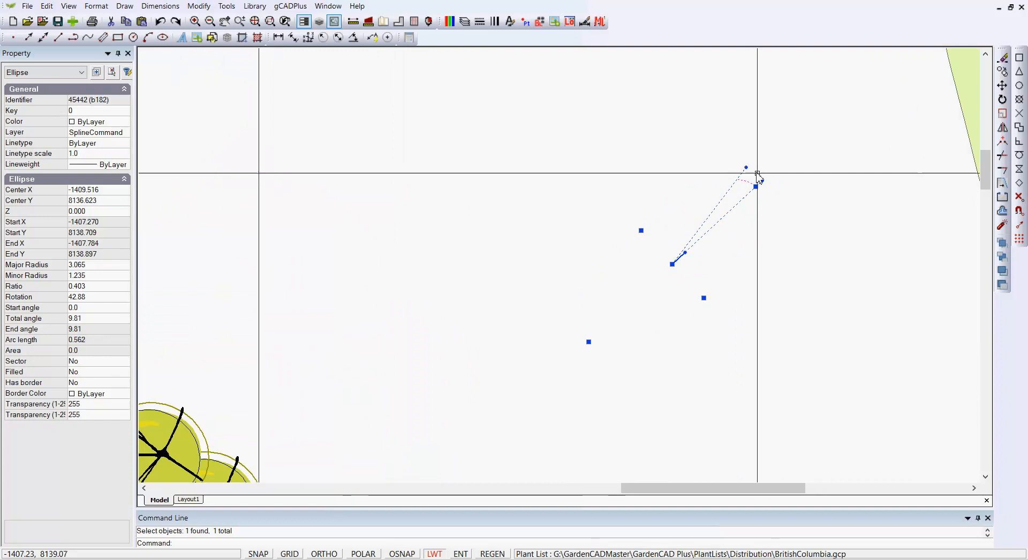
click(779, 243)
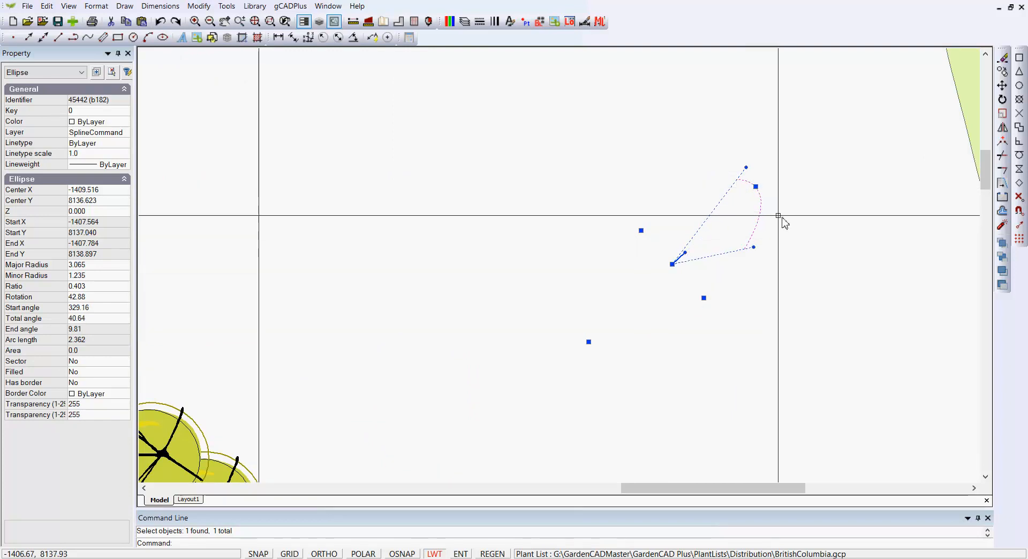
key(Escape)
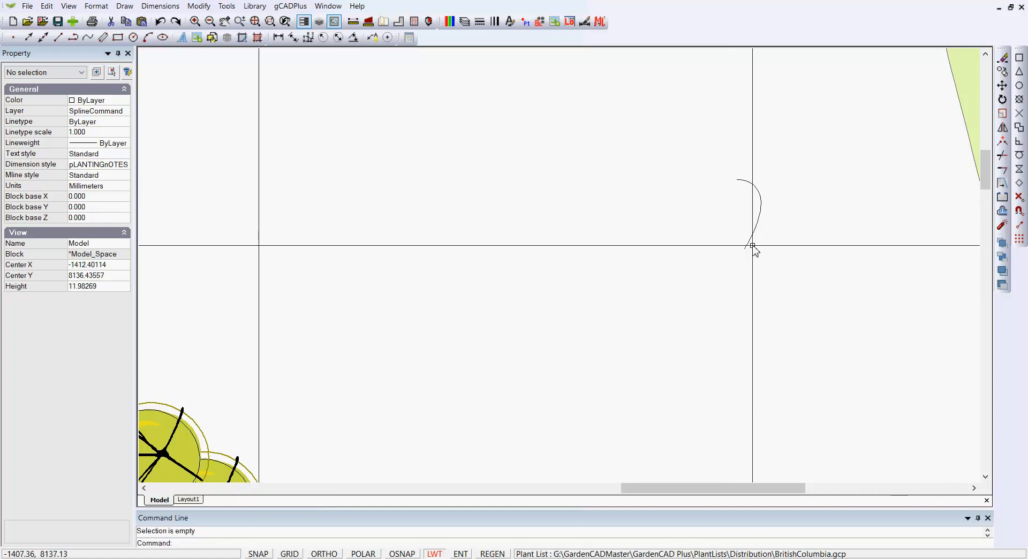
- Extend the elliptical arc's end angle to about 132 degrees and rotate the arc to about 84 degrees
click(751, 232)
click(738, 180)
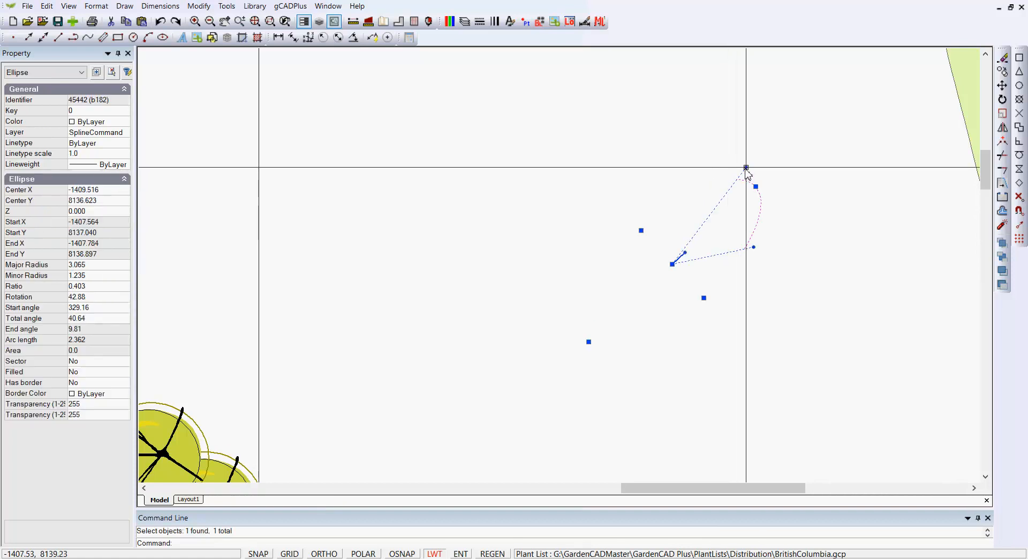
click(672, 193)
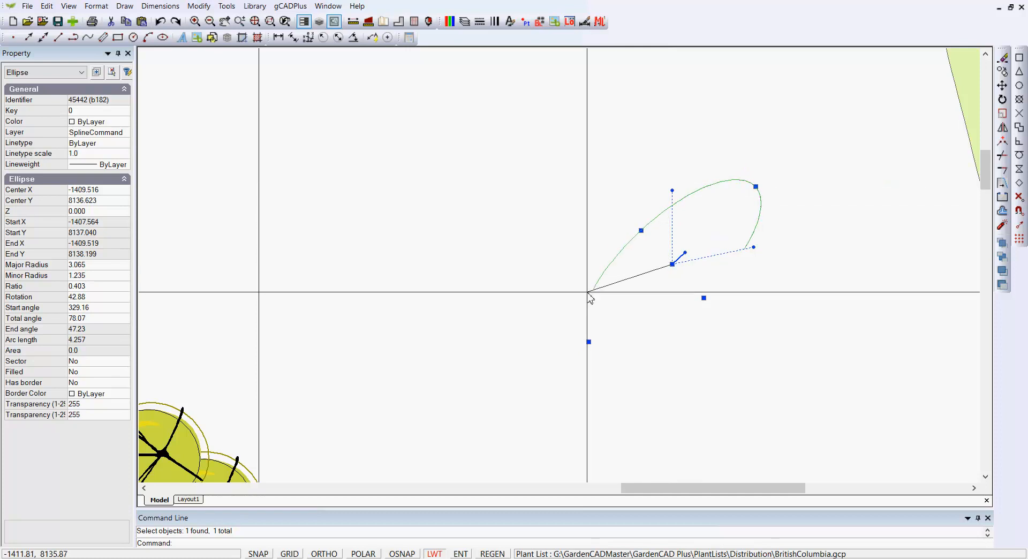
click(599, 258)
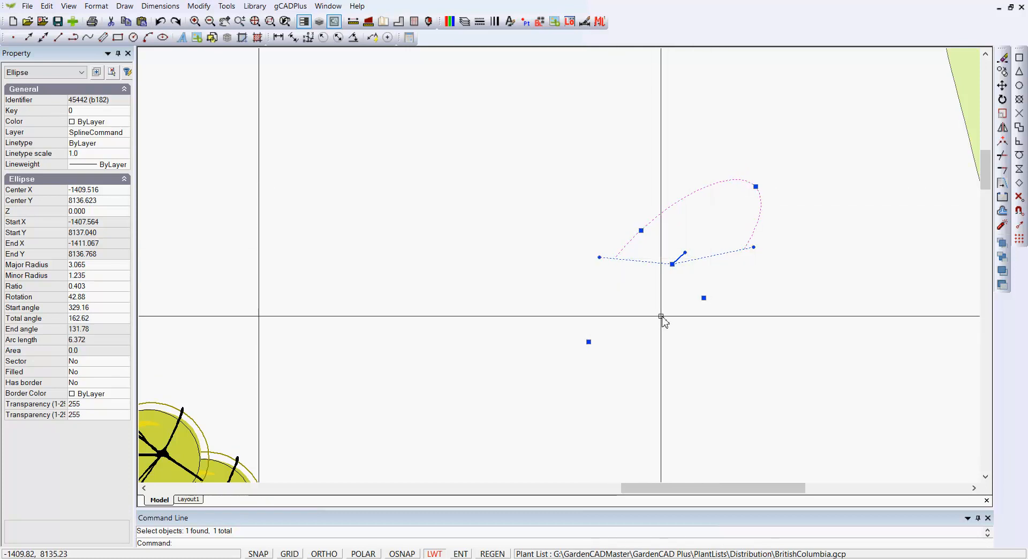
click(675, 263)
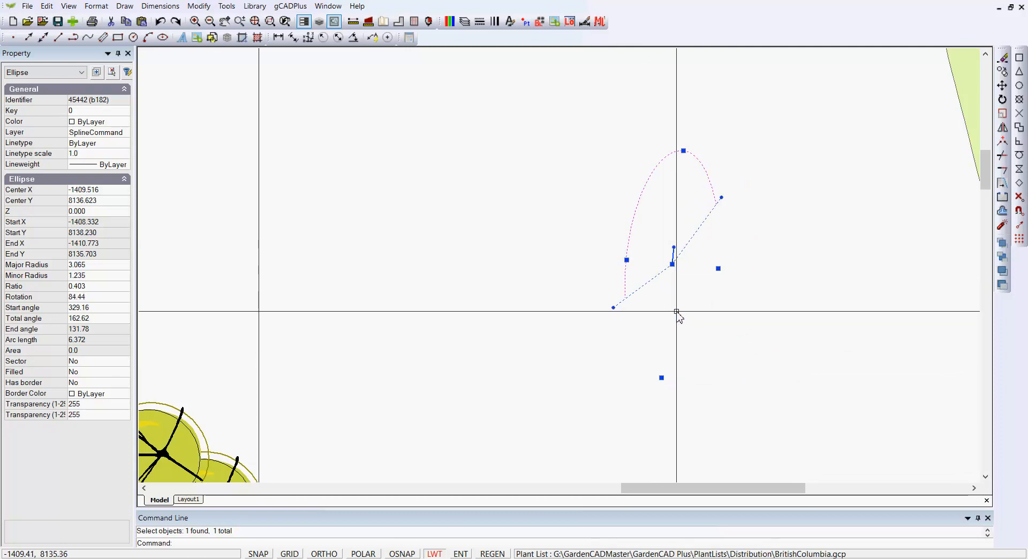
key(Escape)
- Rotate the middle shrub on the path's right edge below the shed about a quarter turn clockwise
scroll(677, 311, down, 5)
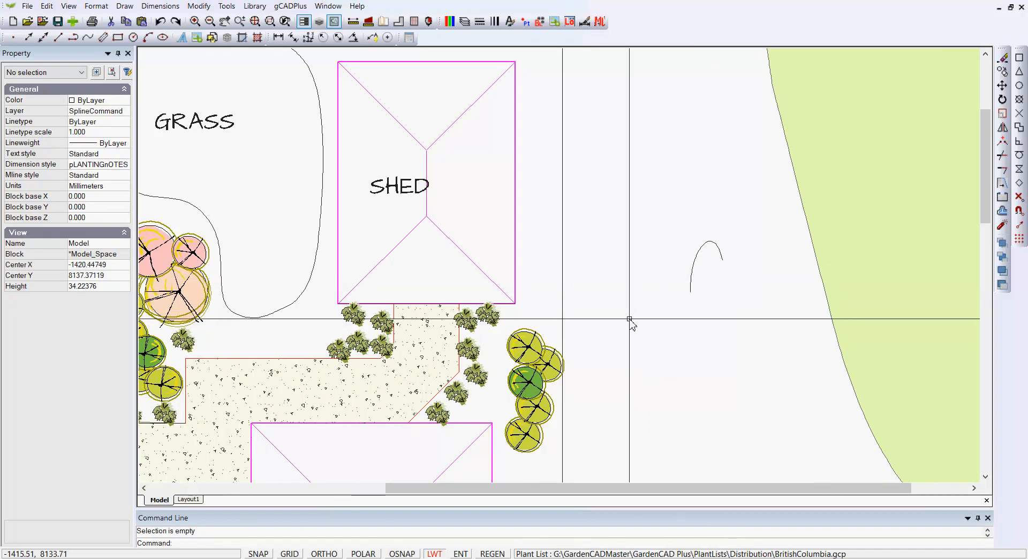
click(471, 349)
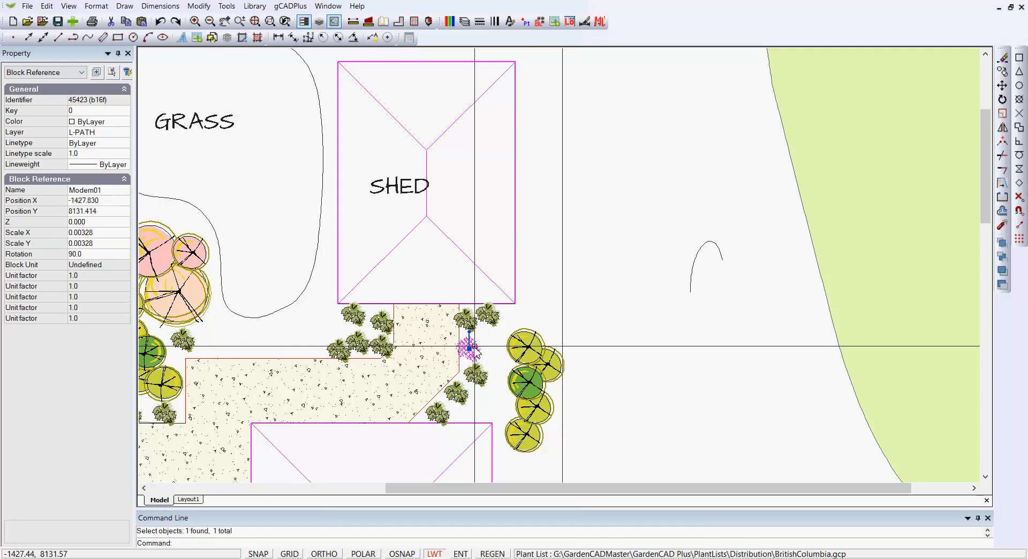
scroll(497, 336, up, 2)
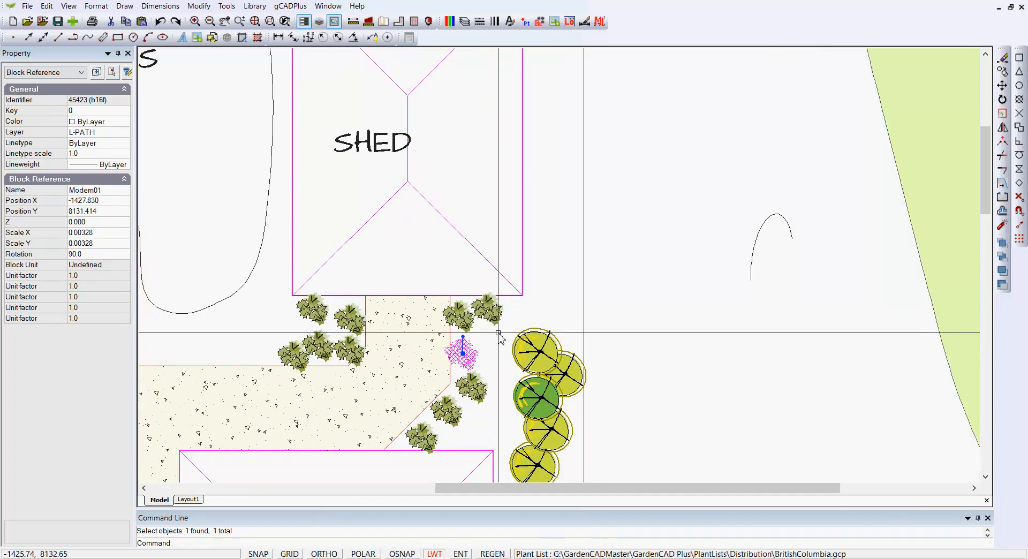
key(Escape)
scroll(462, 360, up, 1)
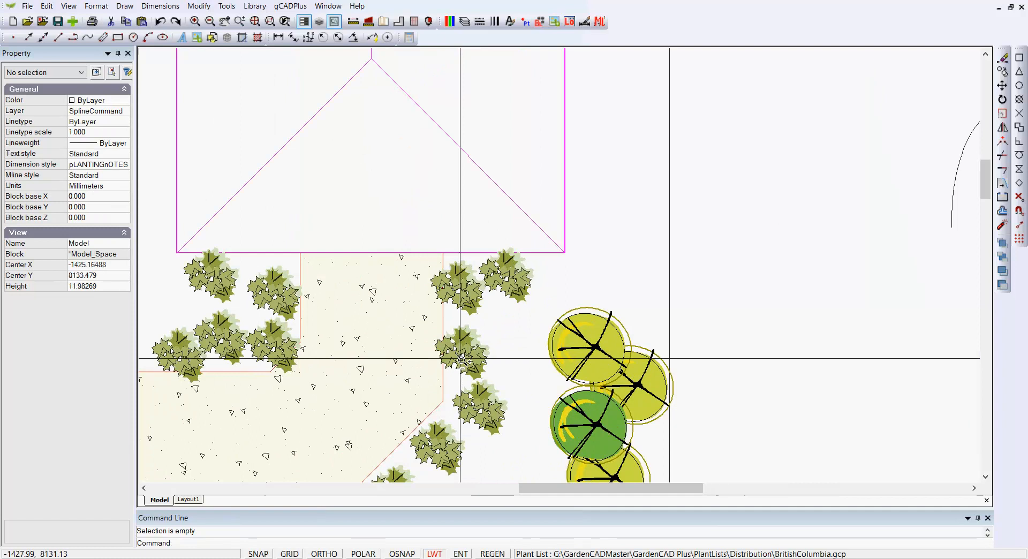
scroll(461, 360, up, 1)
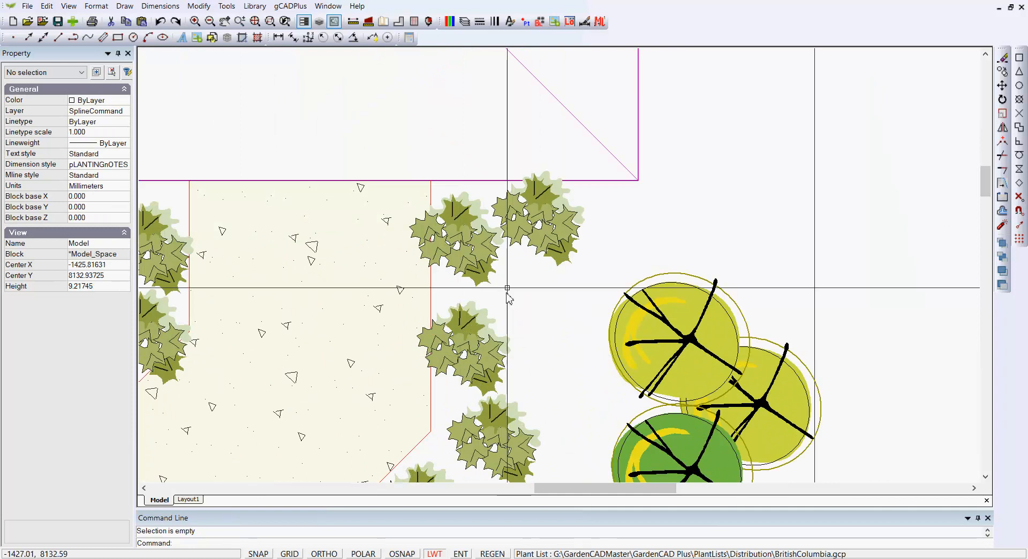
click(480, 343)
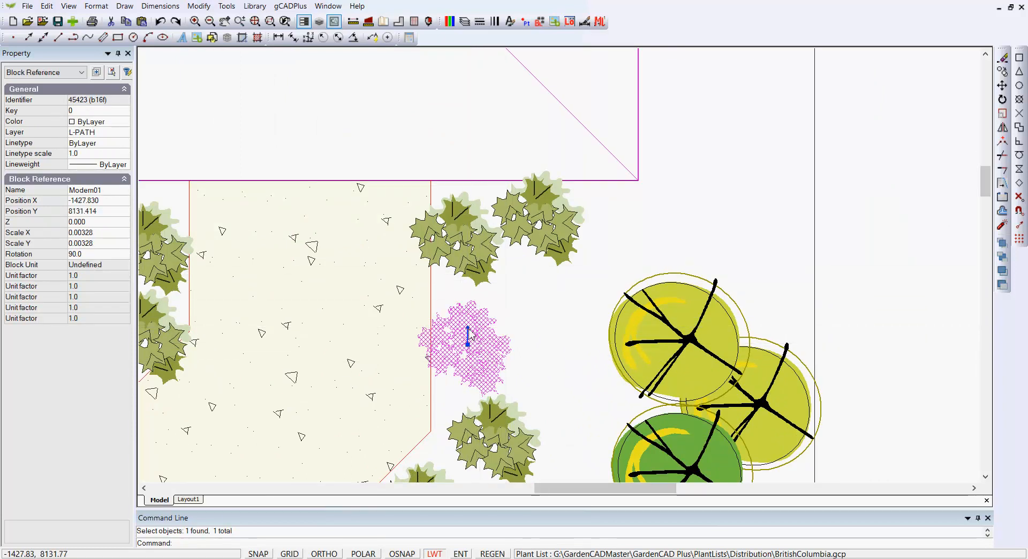
drag(469, 335, 490, 338)
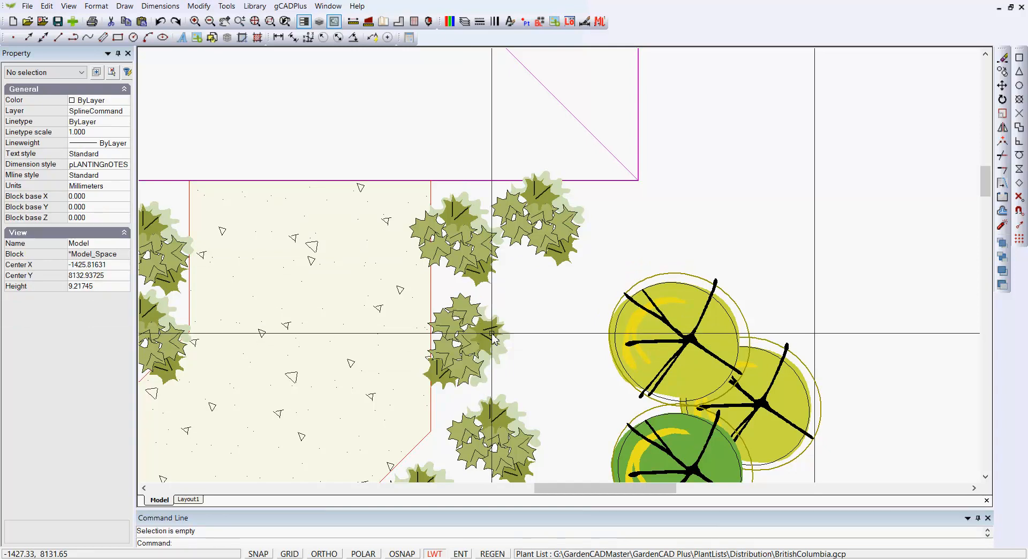
- Rotate the shrub nearest the shed's lower-right corner to about 329 degrees and enlarge it to a scale of about 0.0048
click(543, 199)
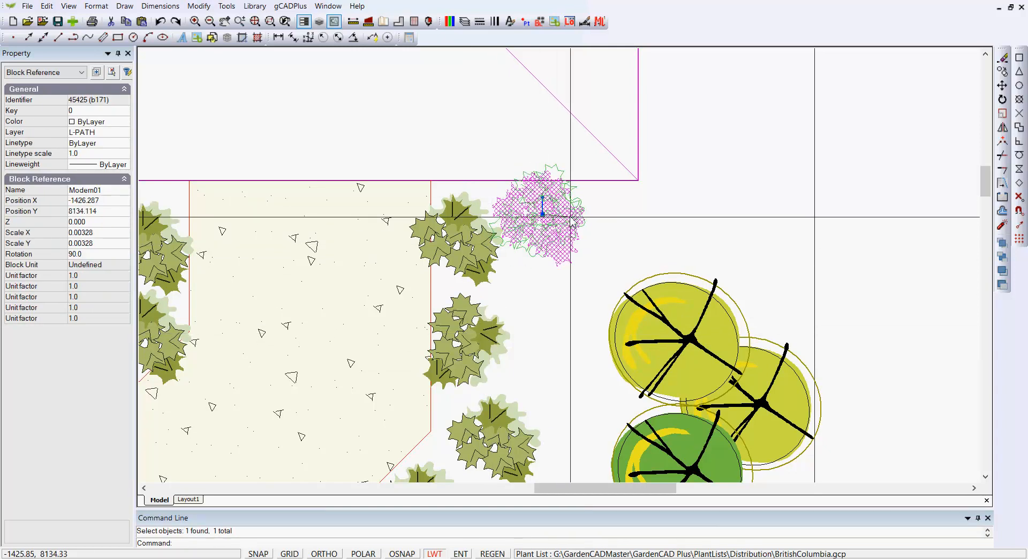
click(569, 293)
scroll(569, 294, down, 1)
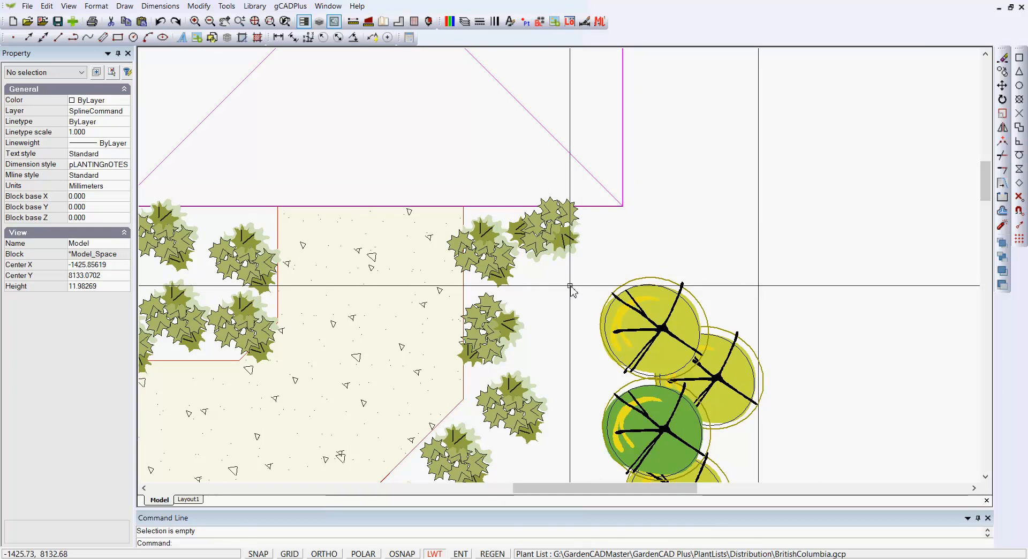
click(551, 240)
right_click(552, 242)
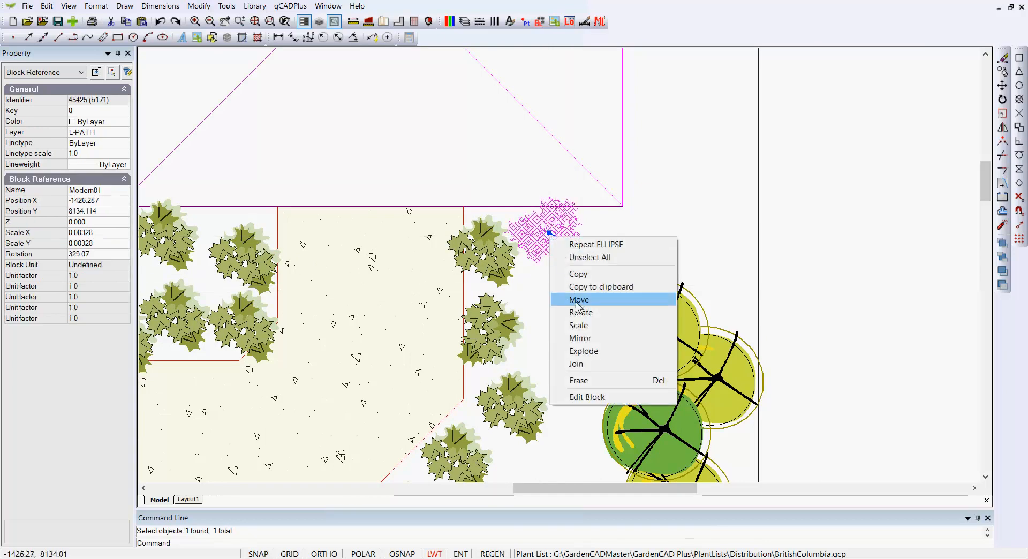
click(579, 326)
click(549, 234)
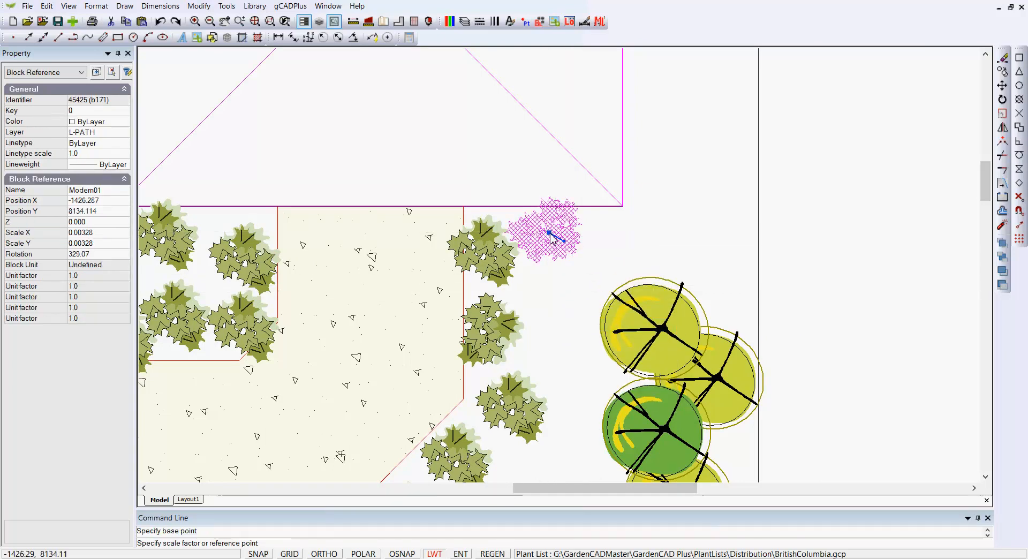
click(540, 265)
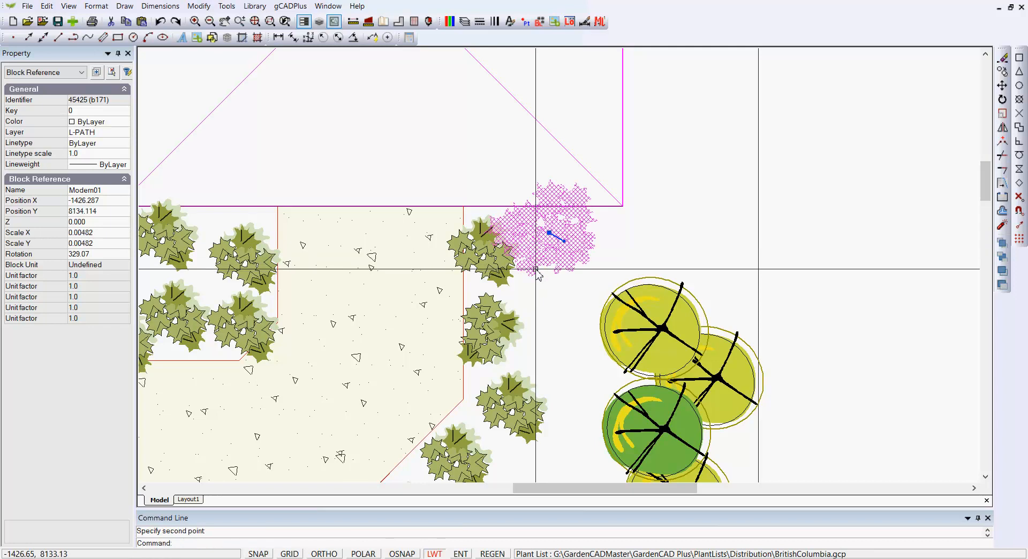
- Draw a closed five-vertex Boundary between the shed and the elliptical arc, with a perimeter of about 24.3
scroll(546, 282, down, 2)
scroll(546, 283, down, 1)
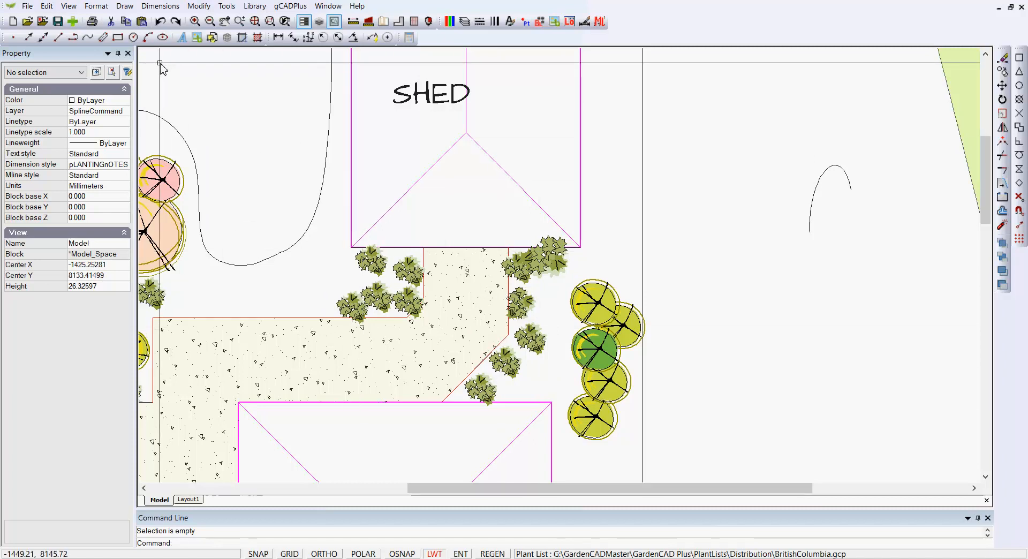
click(126, 7)
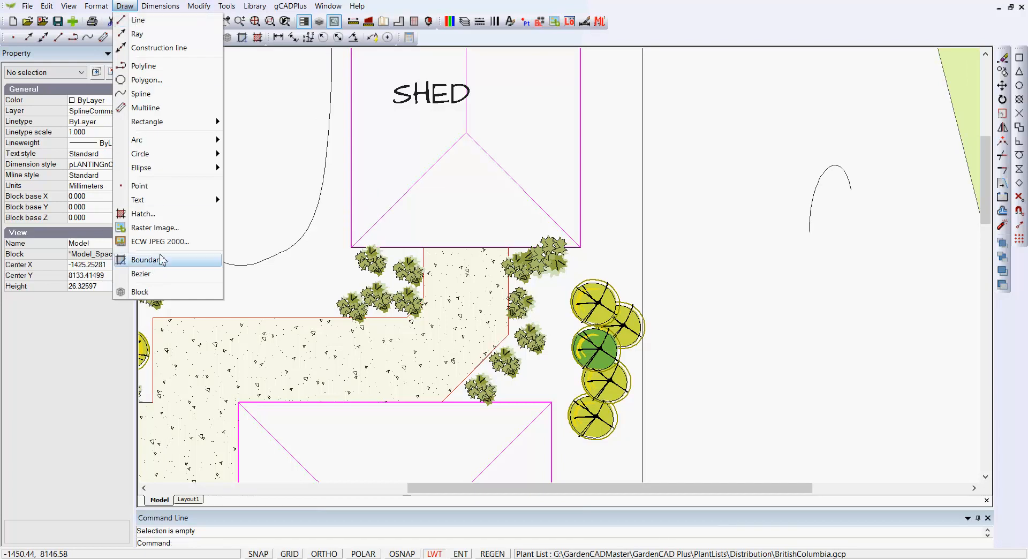
click(441, 196)
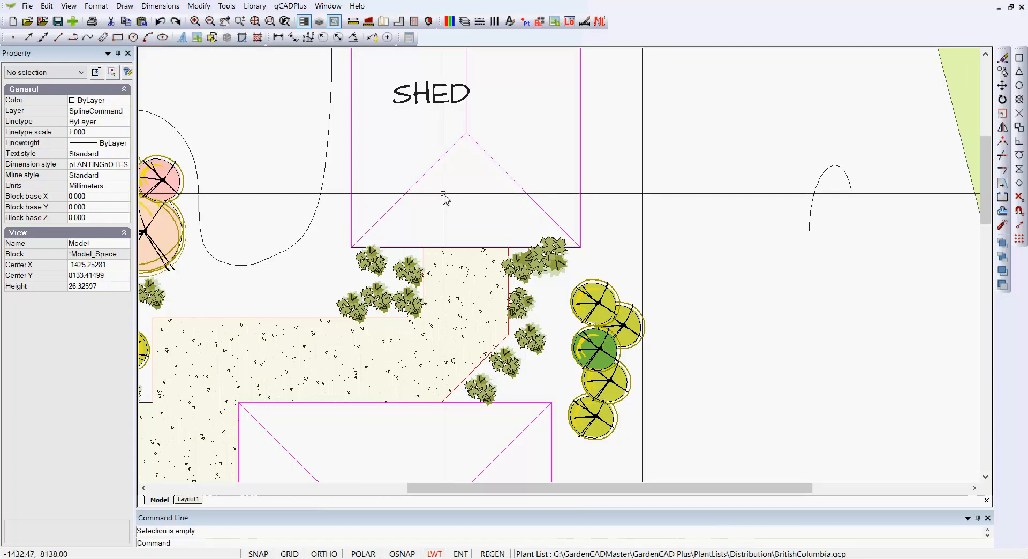
click(127, 7)
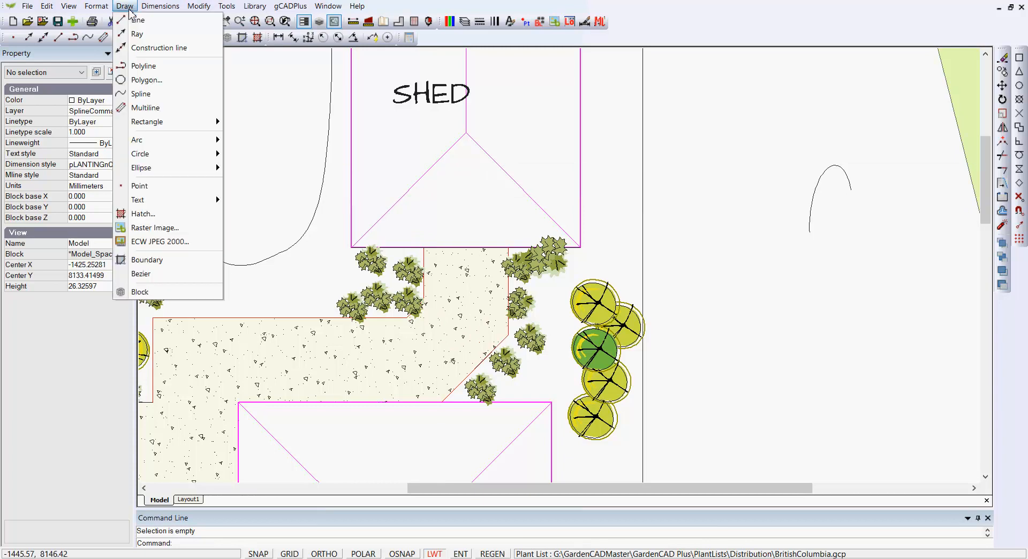
click(165, 261)
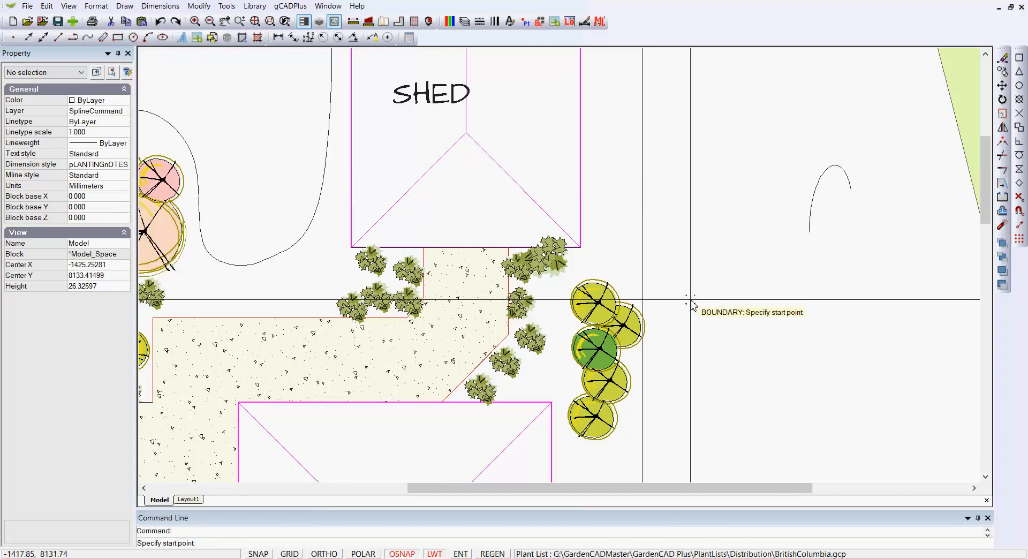
click(689, 237)
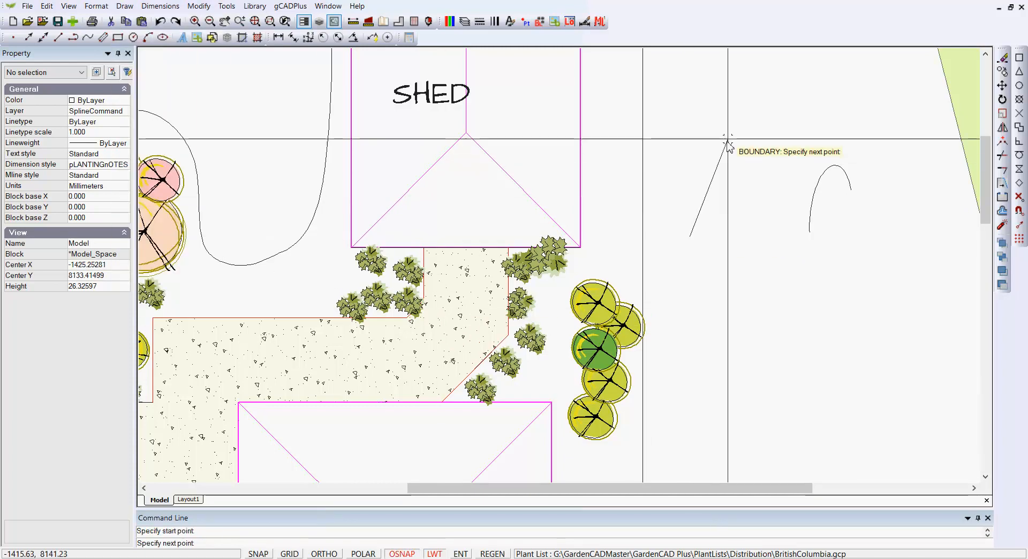
click(736, 126)
click(792, 157)
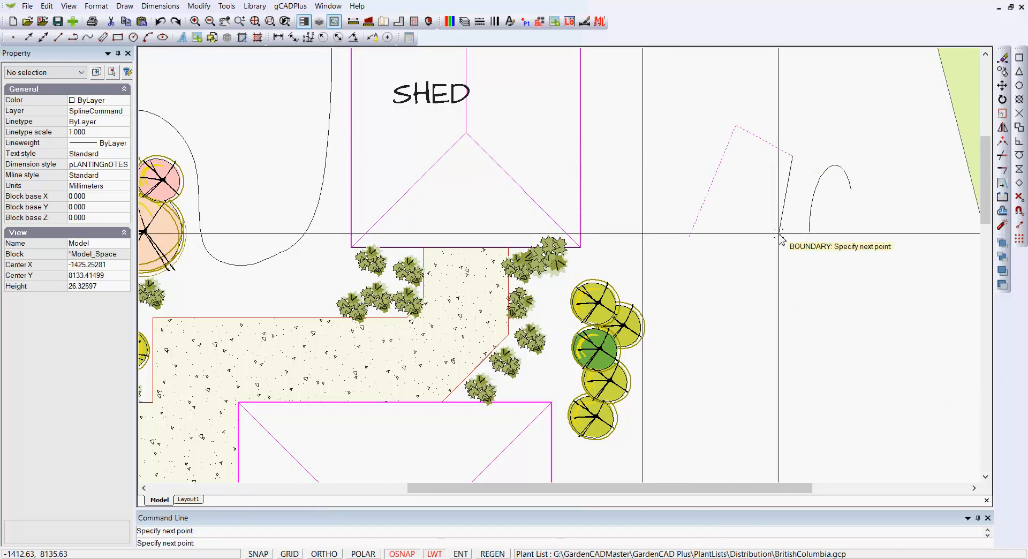
click(771, 282)
click(704, 264)
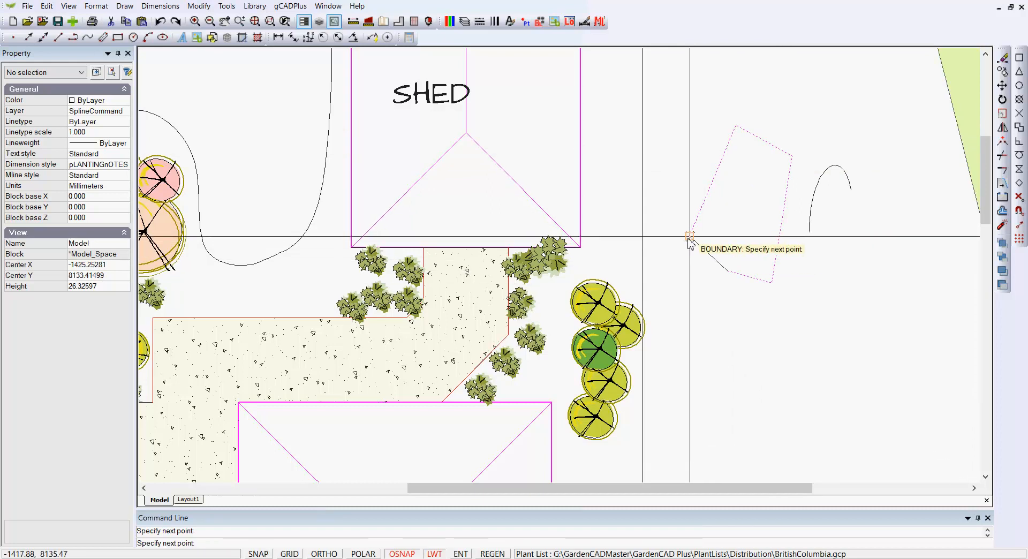
click(690, 236)
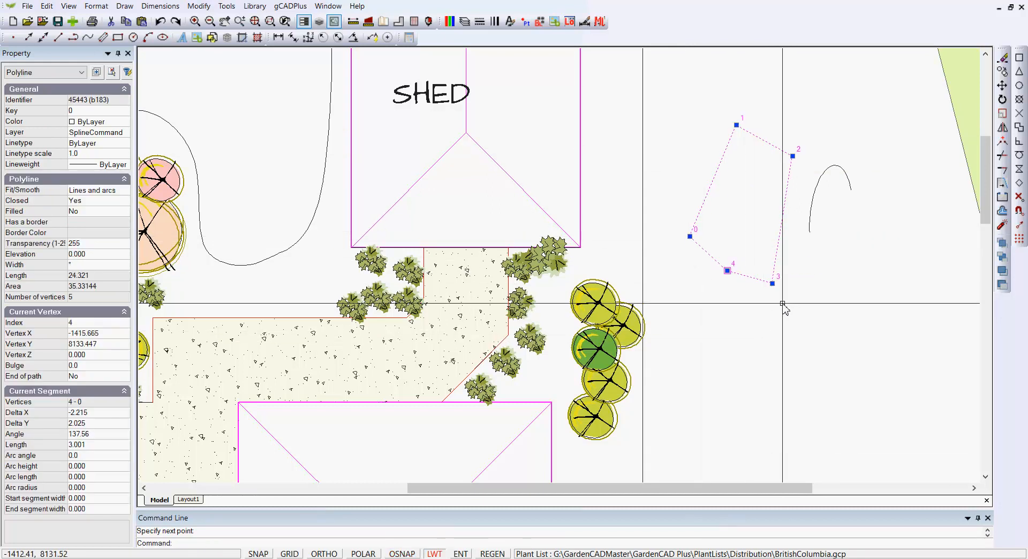
- Smooth the new five-vertex boundary with the Quadratic B-spline fit
click(117, 194)
click(124, 191)
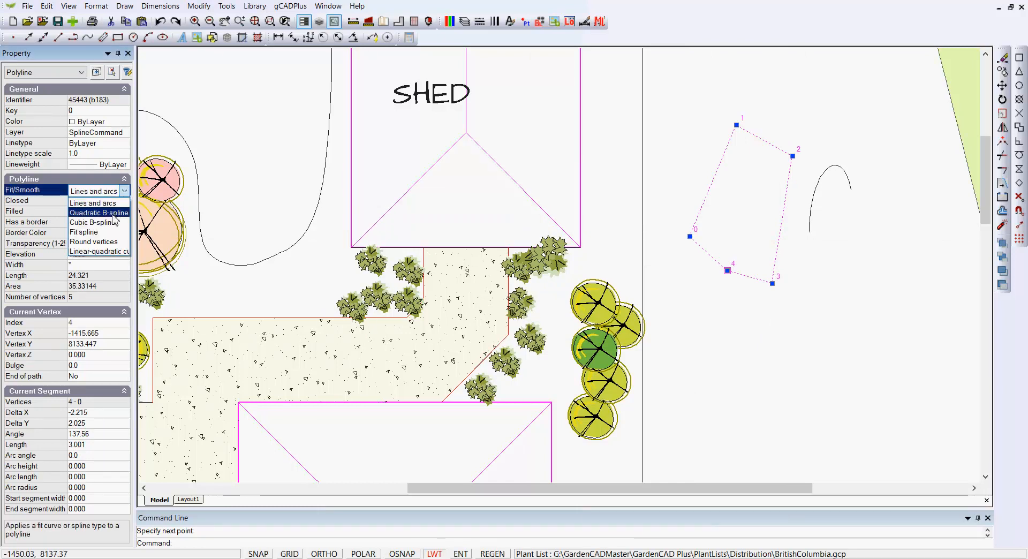
click(113, 213)
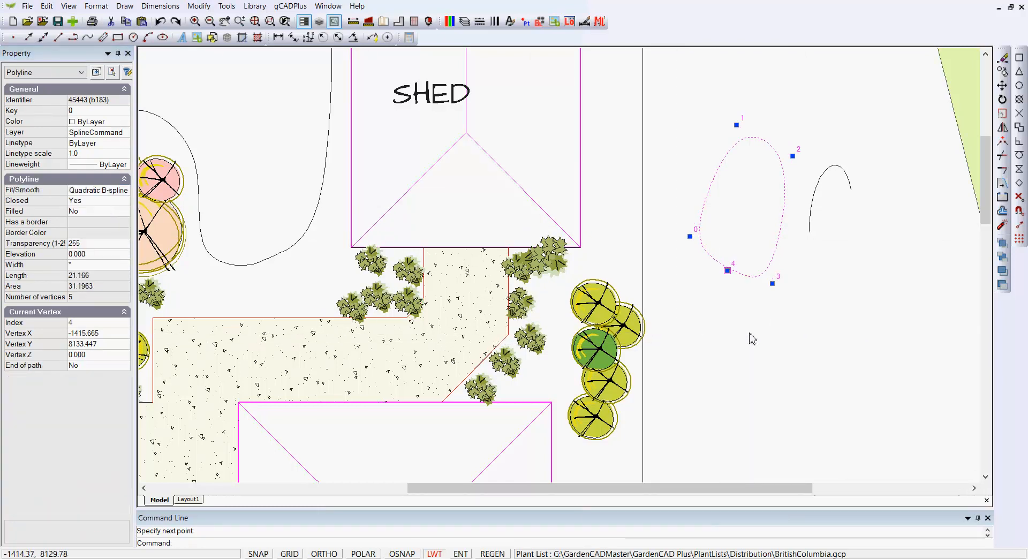
key(Escape)
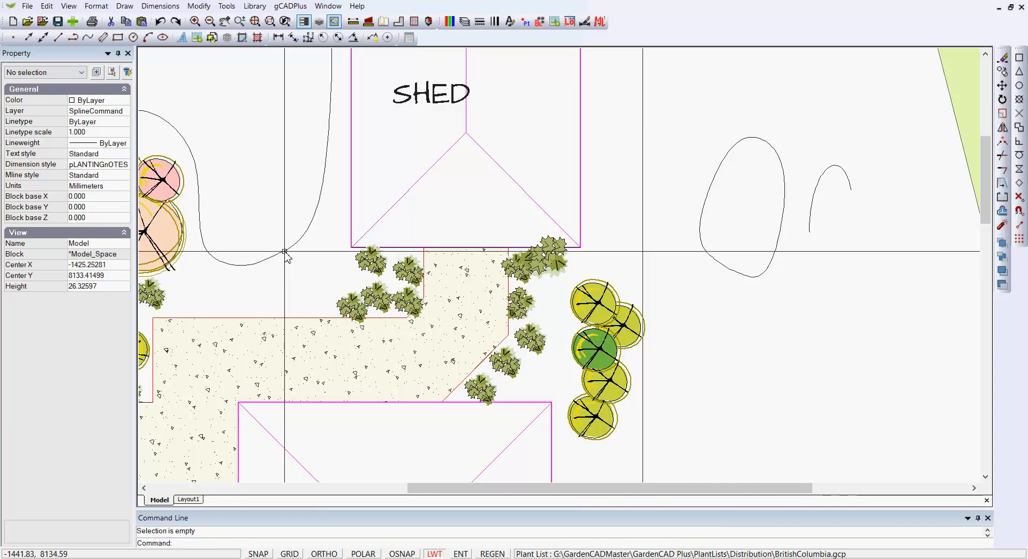
- Compare the vertices and properties of the smoothed boundary with the handles of the elliptical arc
click(751, 276)
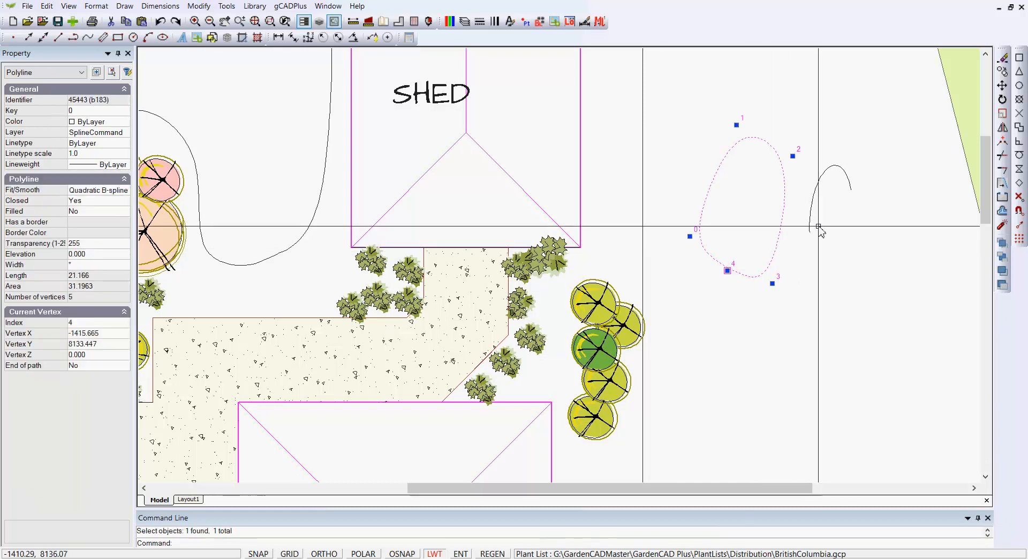
key(Escape)
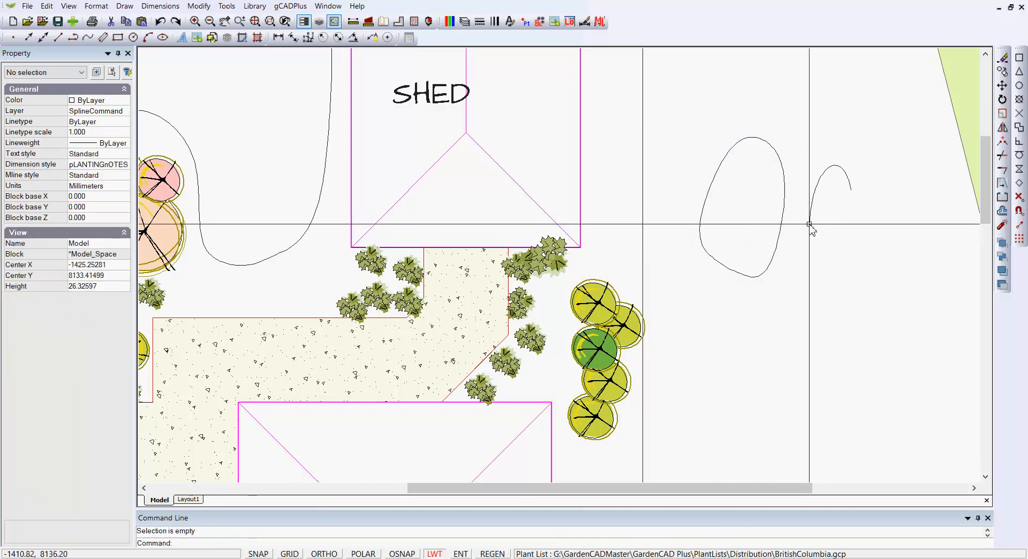
click(811, 222)
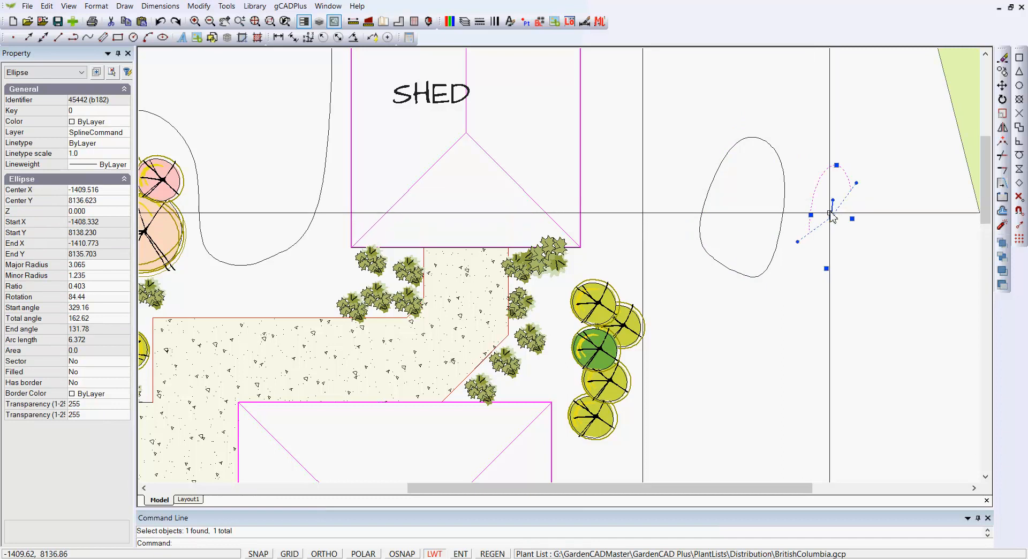